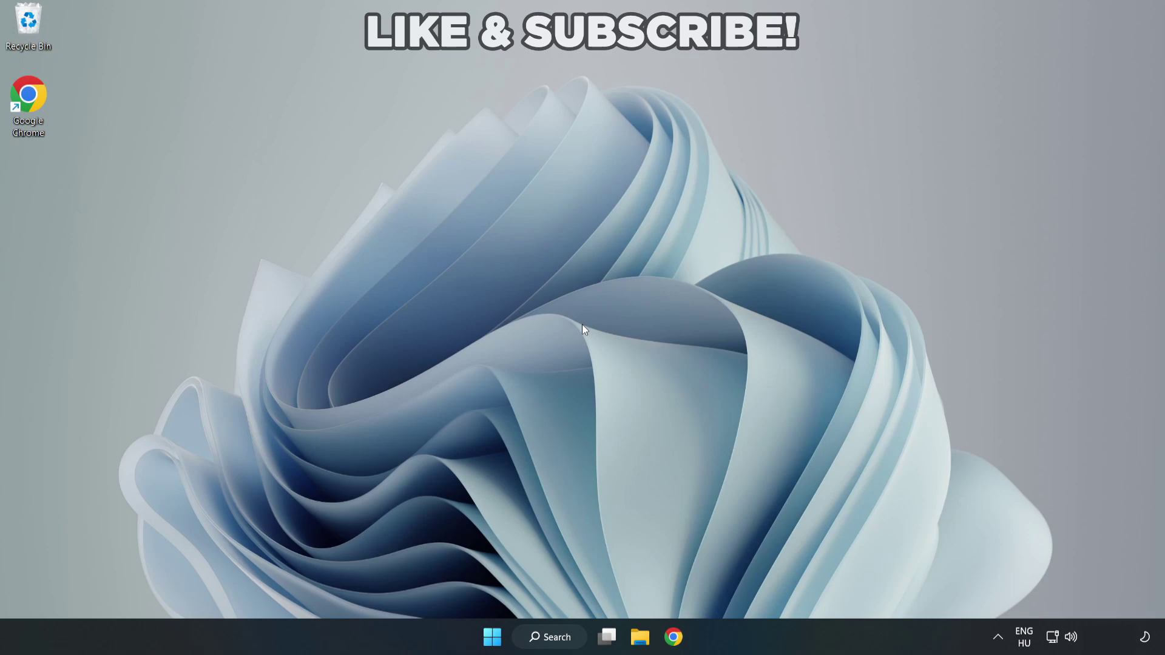
# Search Windows for 'device manager' and launch the Device Manager best match
pyautogui.click(556, 643)
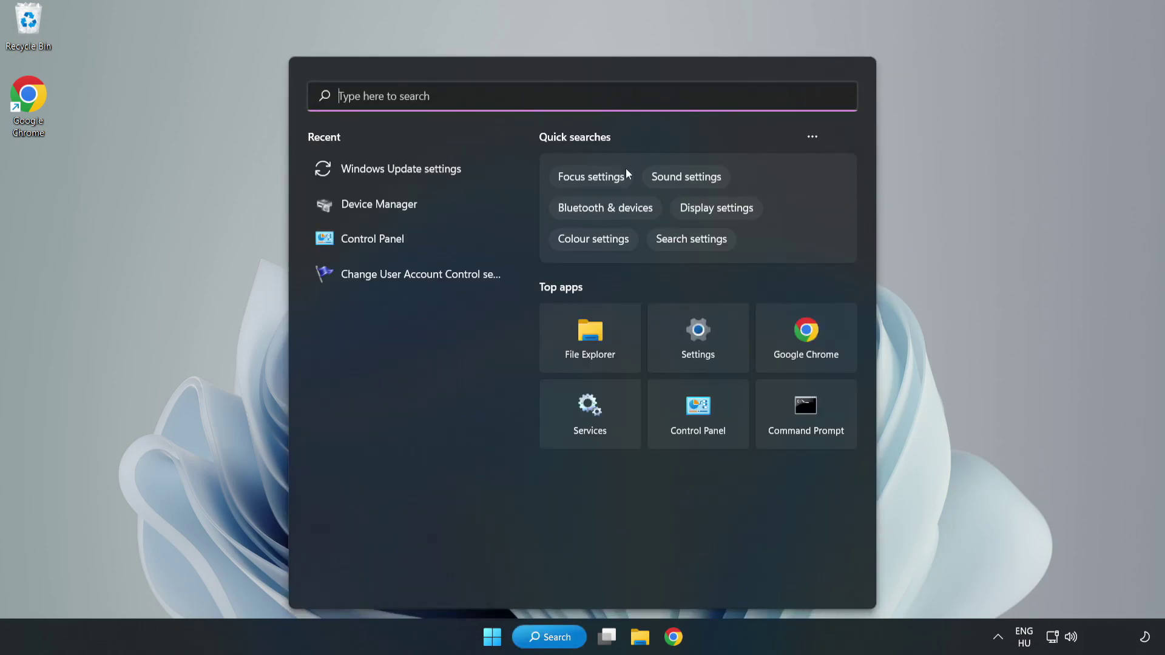
pyautogui.write('device m')
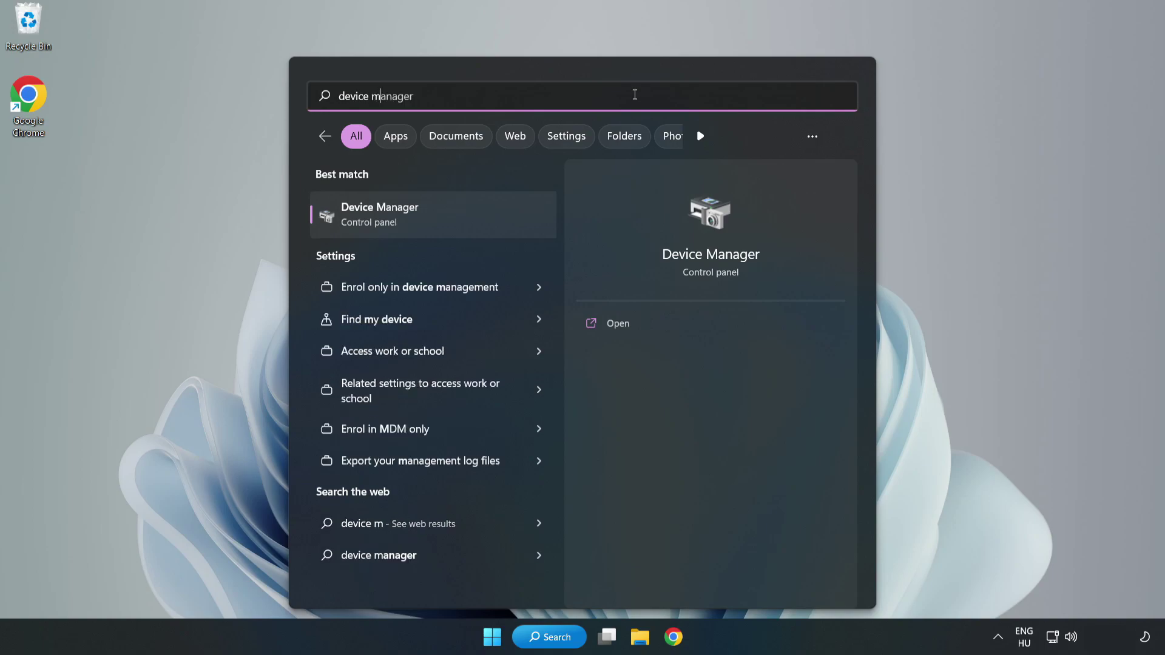
pyautogui.write('anager')
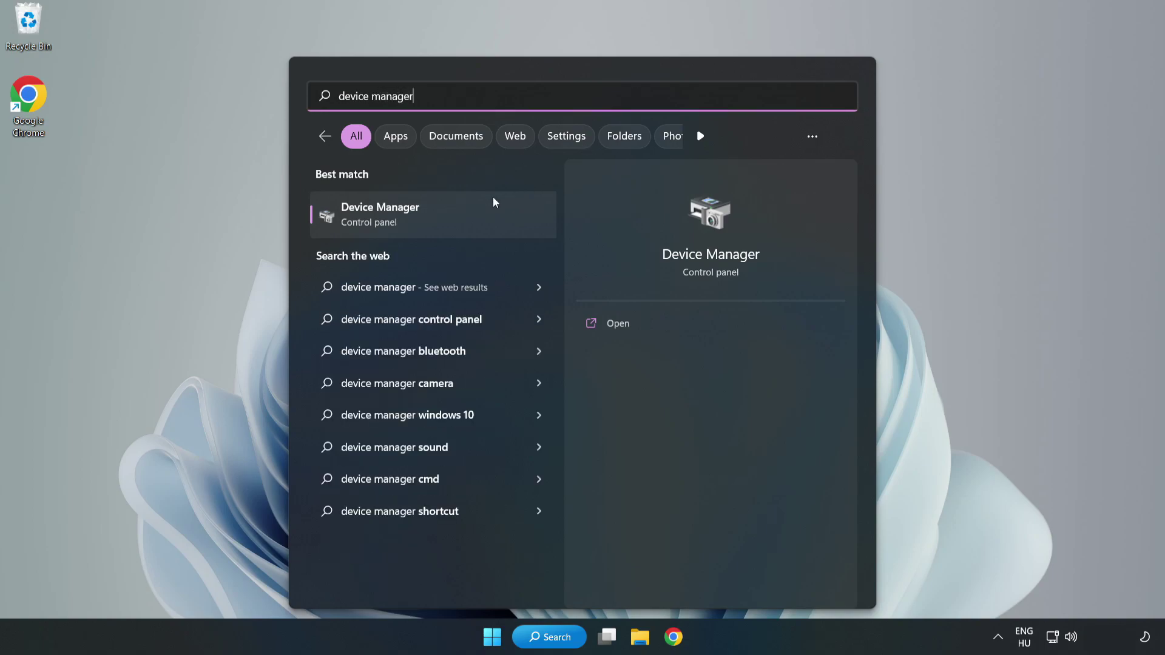
pyautogui.click(434, 225)
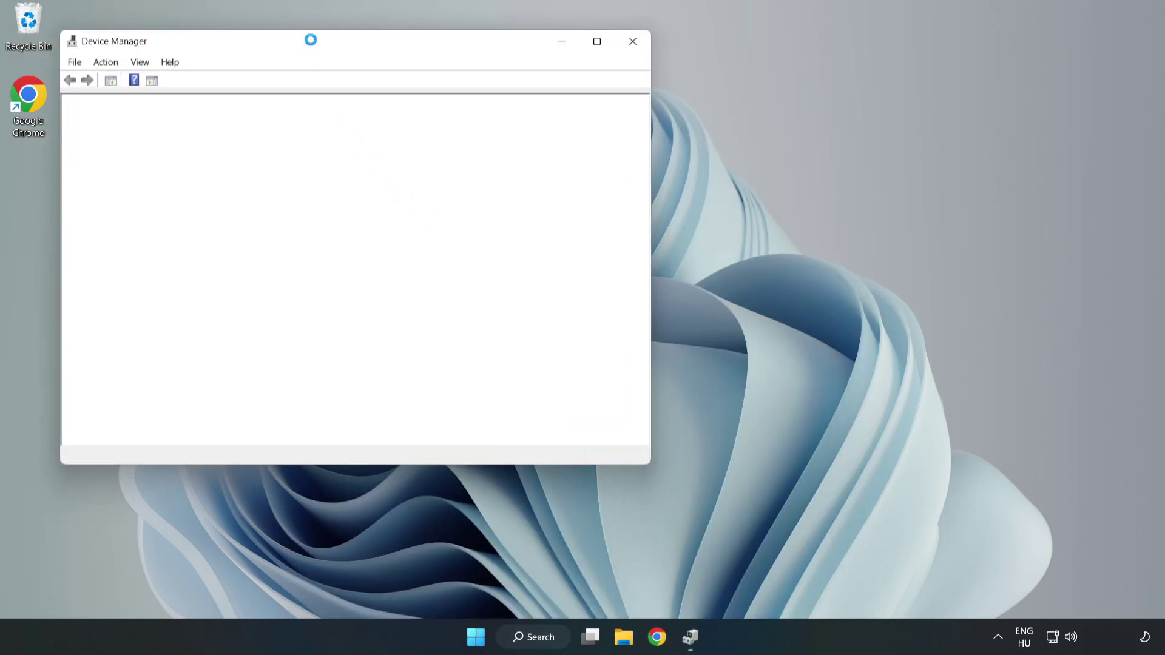
# Run an automatic driver search for the VMware SVGA 3D display adapter, which finds the best driver already installed
pyautogui.moveTo(312, 42); pyautogui.dragTo(521, 104)
pyautogui.click(310, 231)
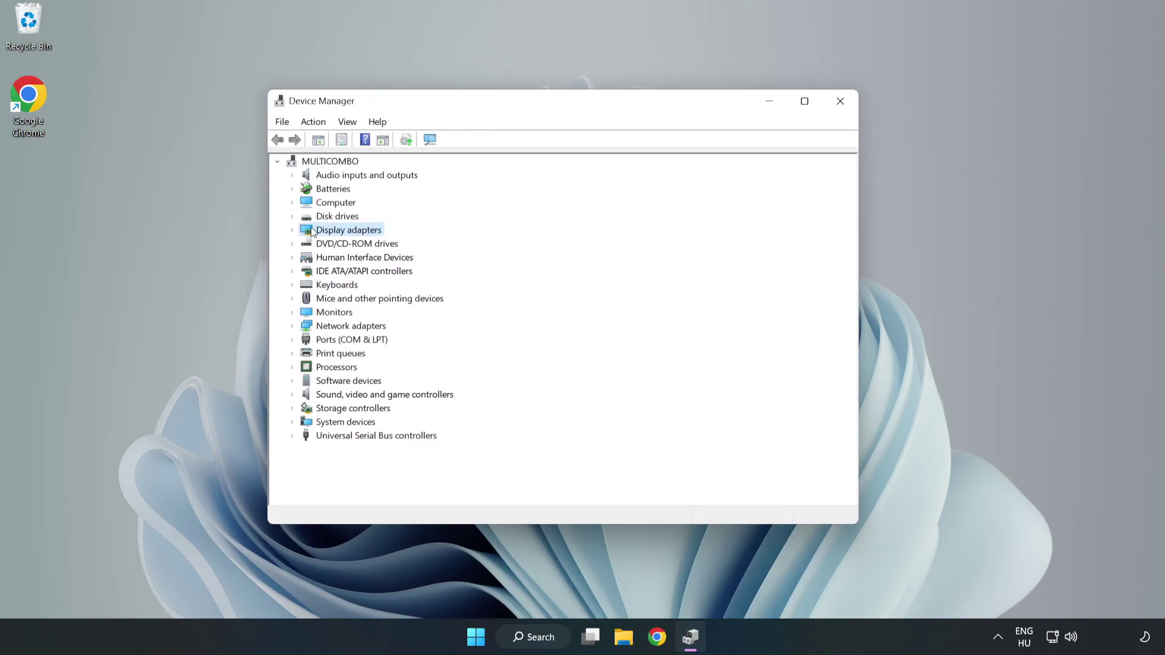
pyautogui.click(292, 231)
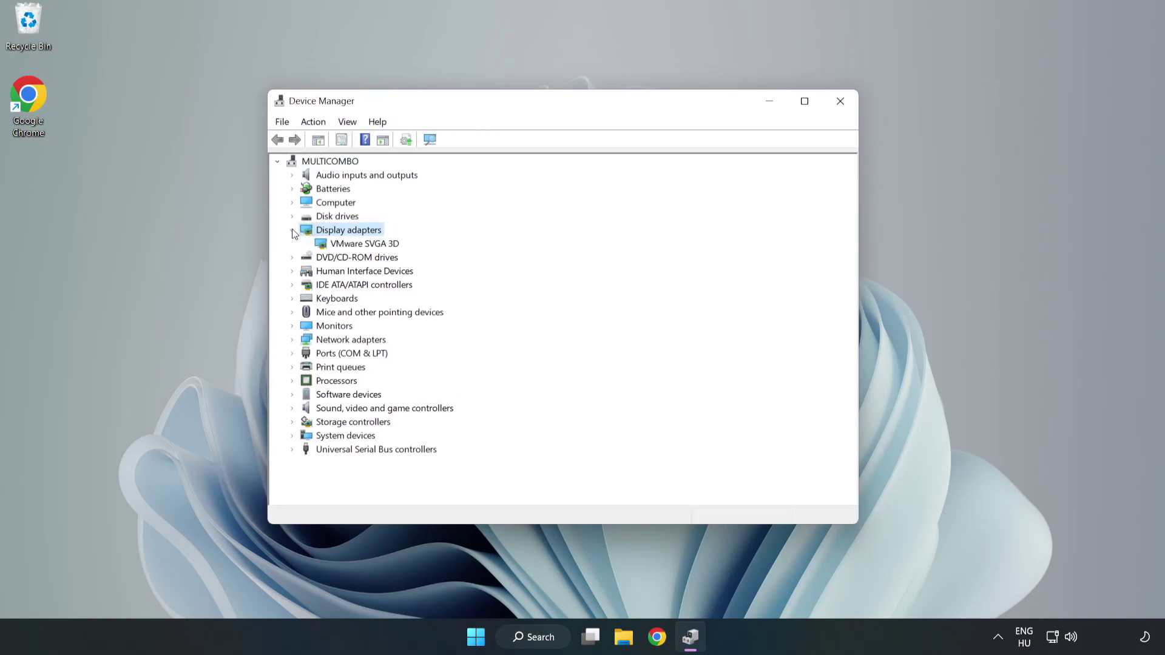
pyautogui.click(324, 243)
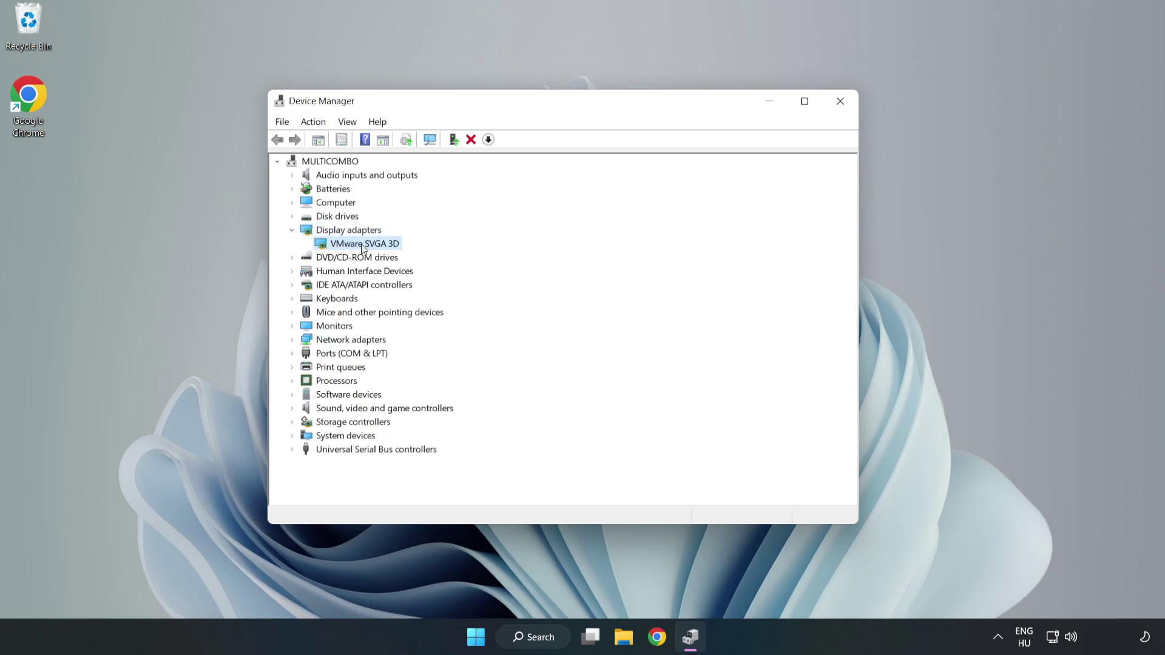
pyautogui.rightClick(362, 245)
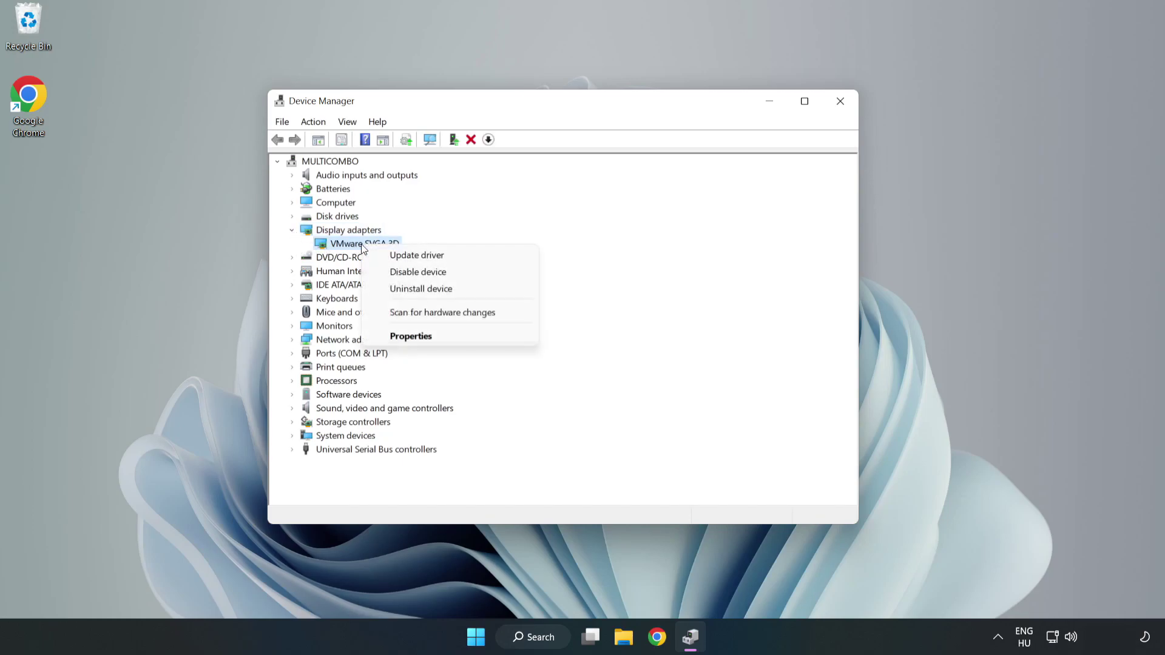
pyautogui.click(452, 260)
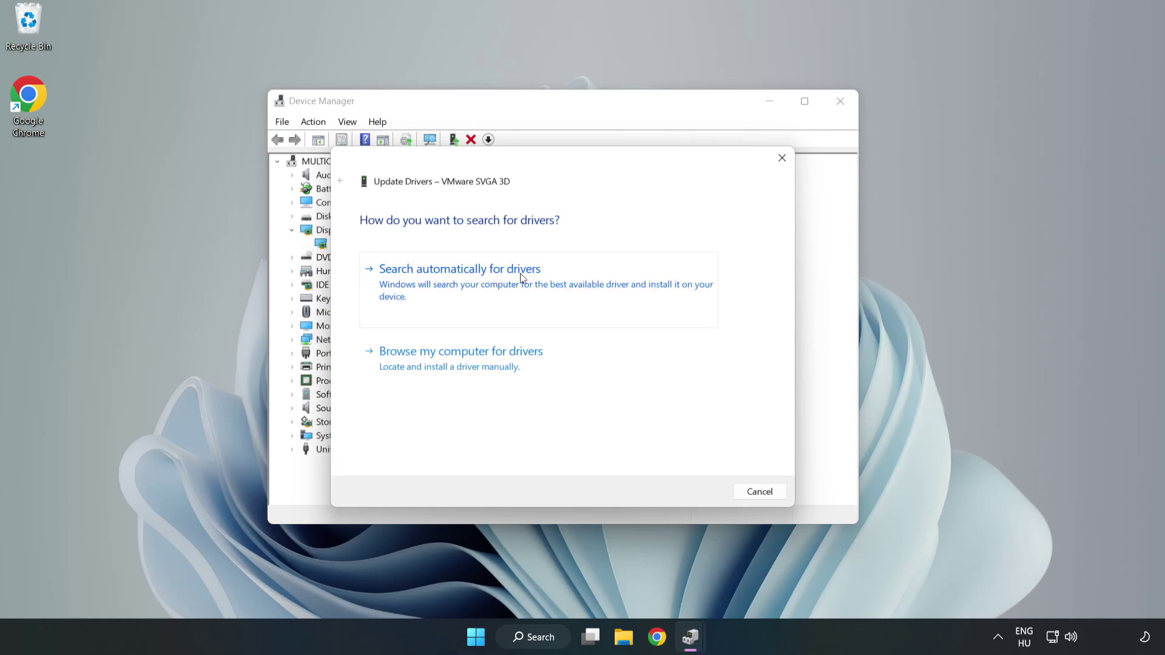
pyautogui.click(463, 282)
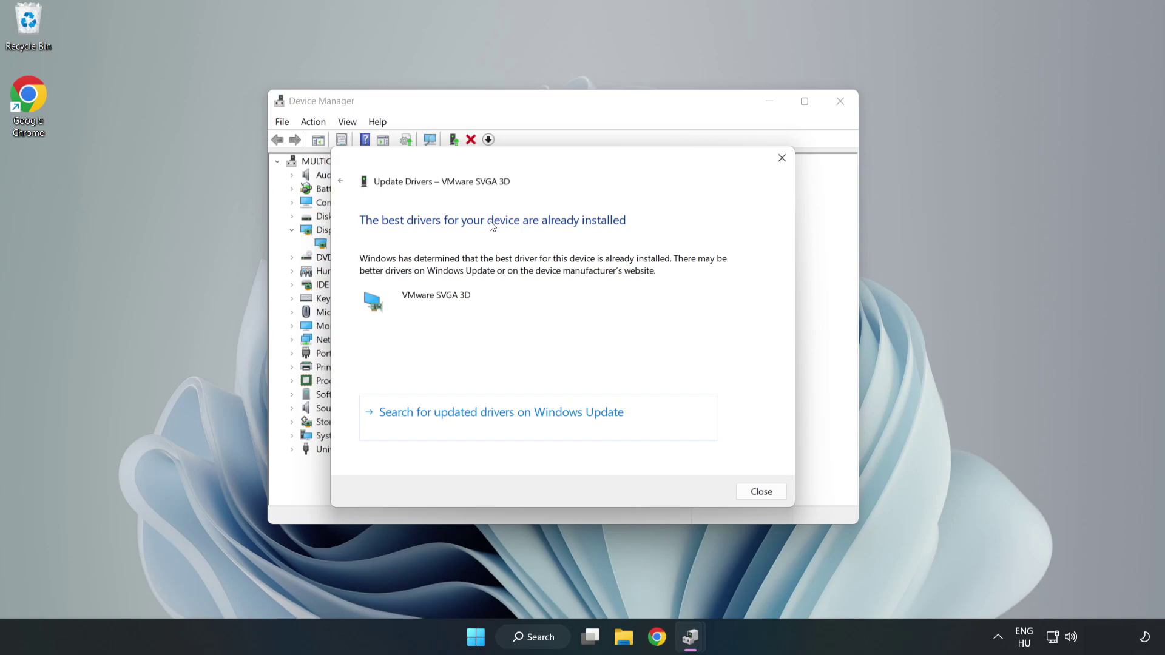
pyautogui.click(761, 492)
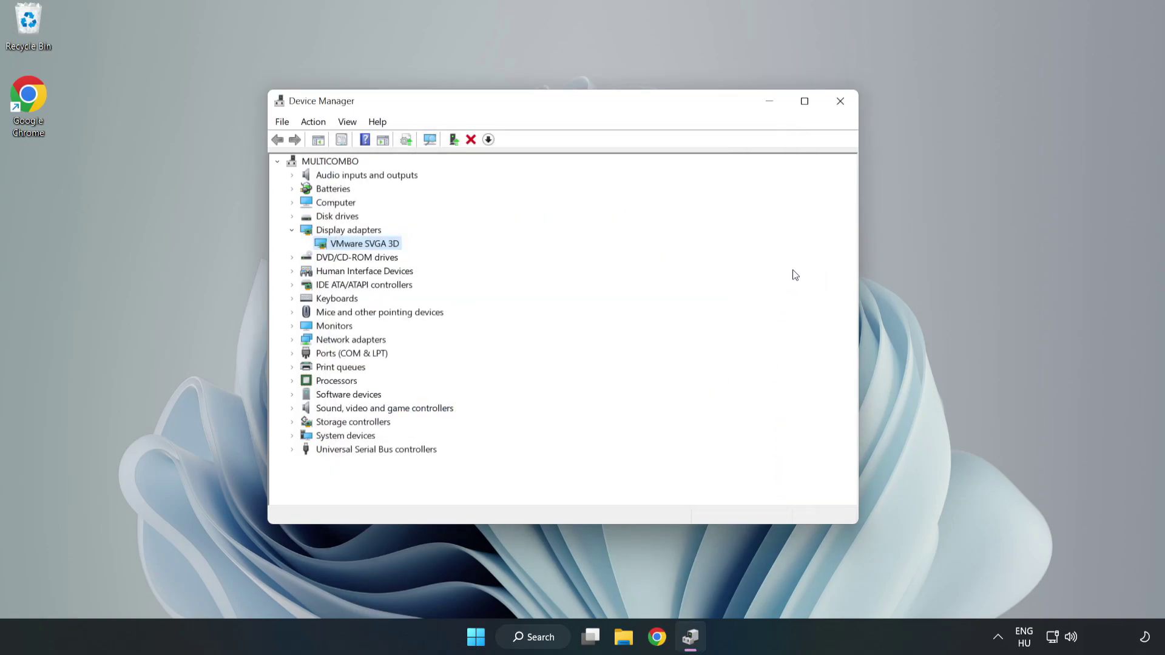
# Close Device Manager and run Check for updates in the maximized Windows Update settings
pyautogui.click(841, 104)
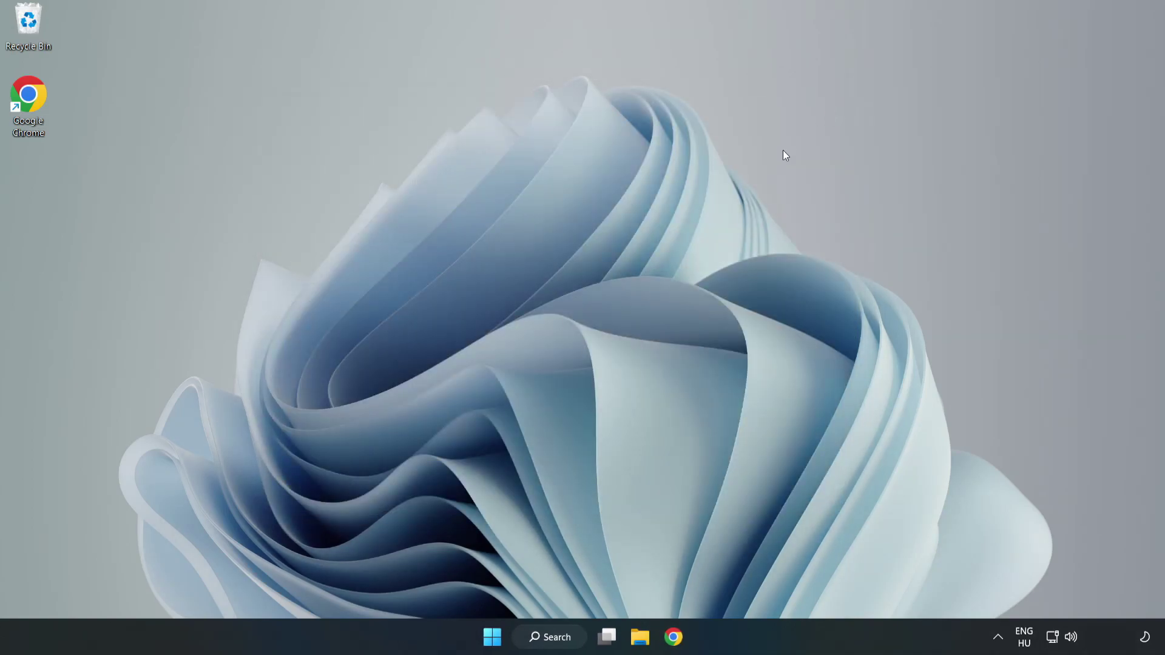
pyautogui.click(554, 637)
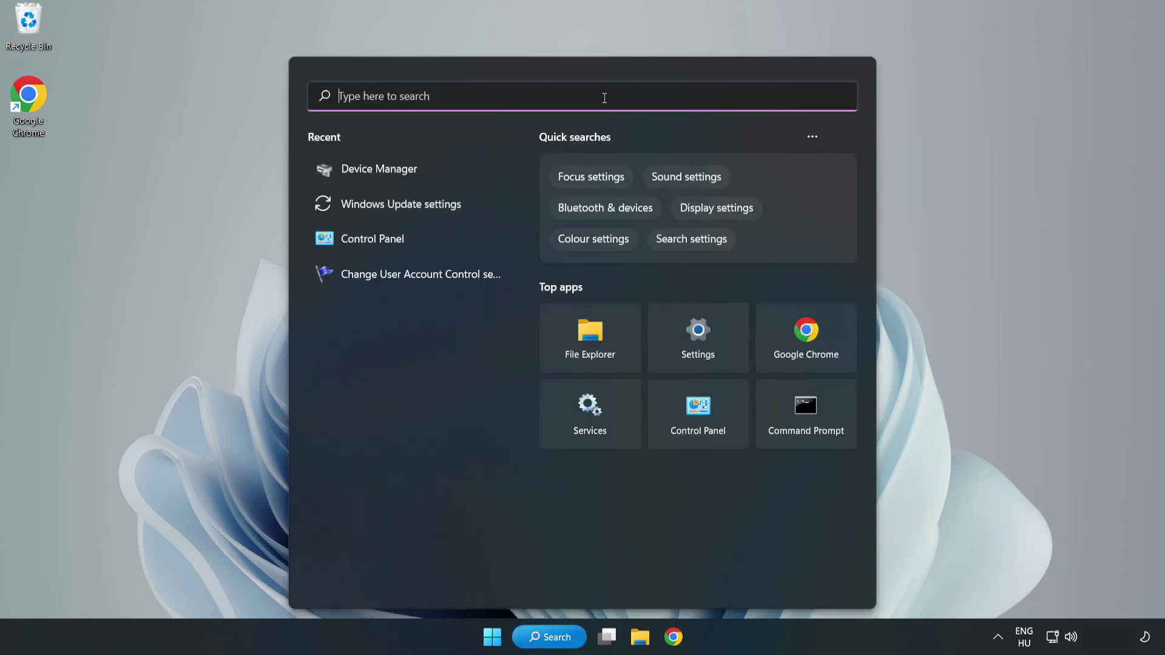
pyautogui.write('updates')
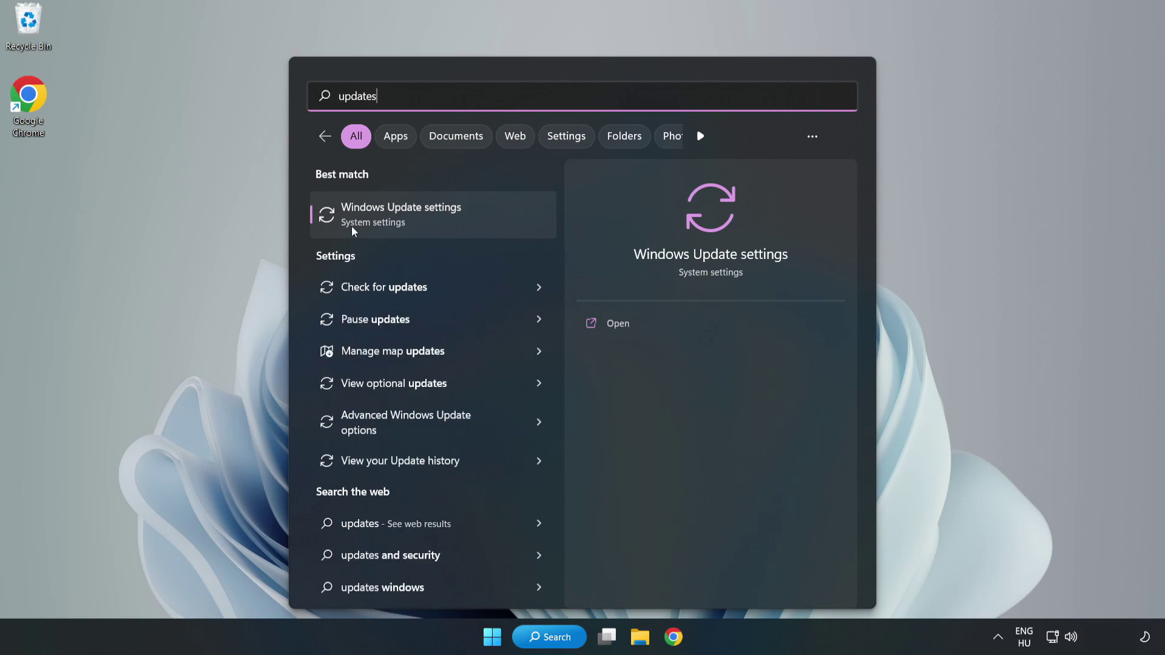
pyautogui.click(416, 221)
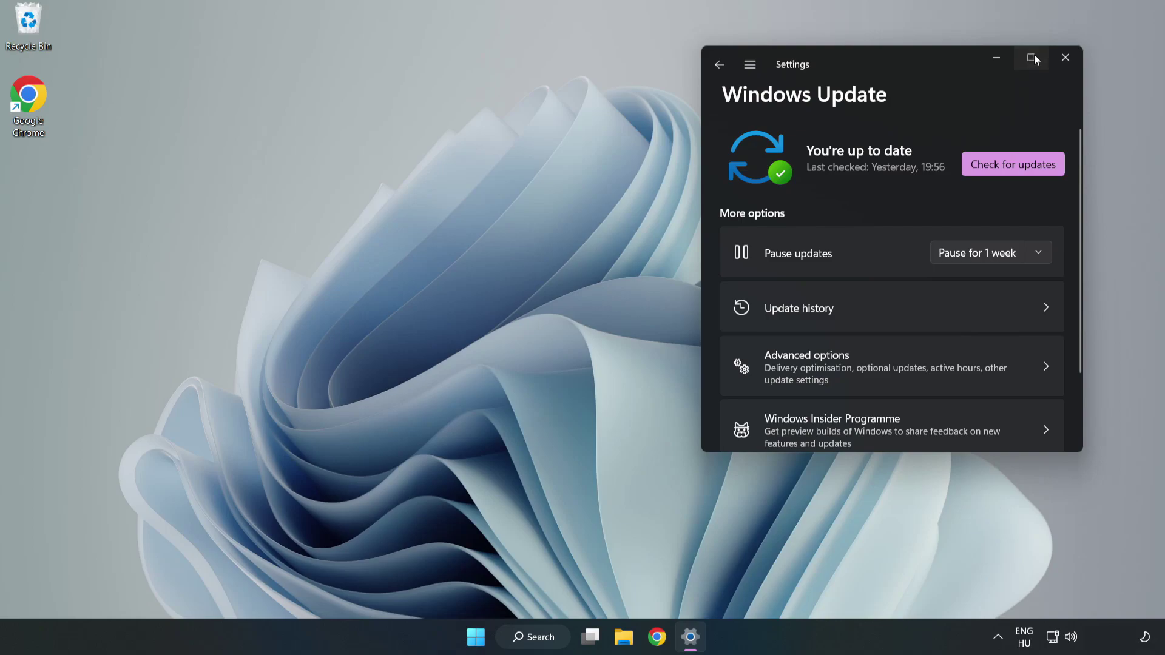
pyautogui.click(1032, 56)
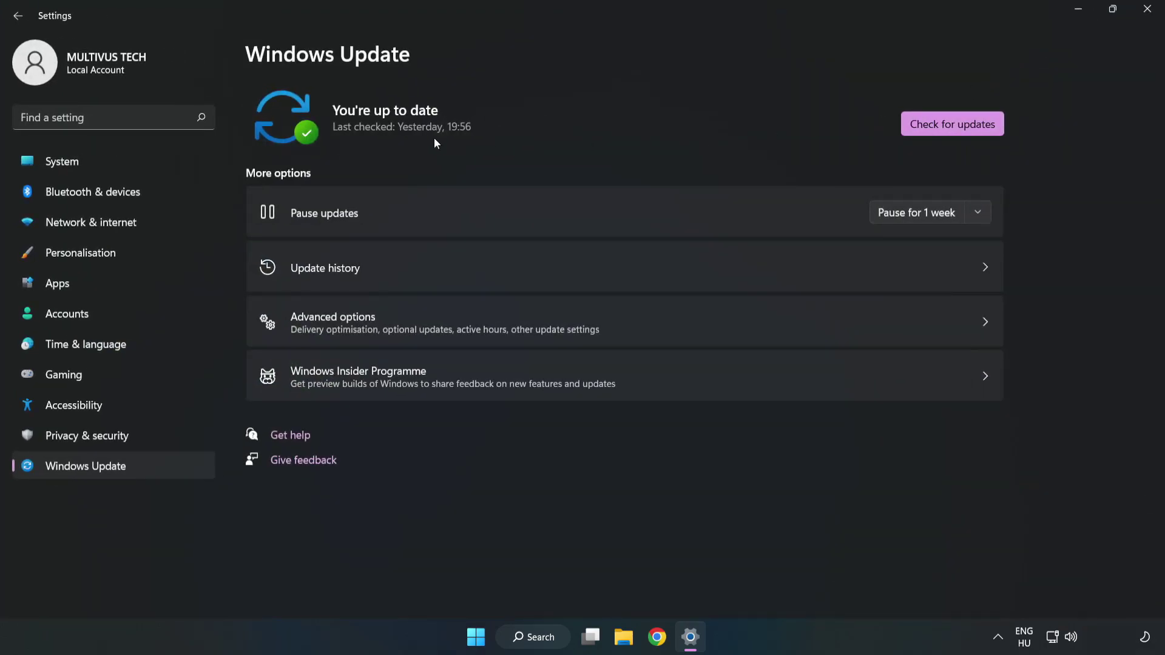
pyautogui.click(956, 126)
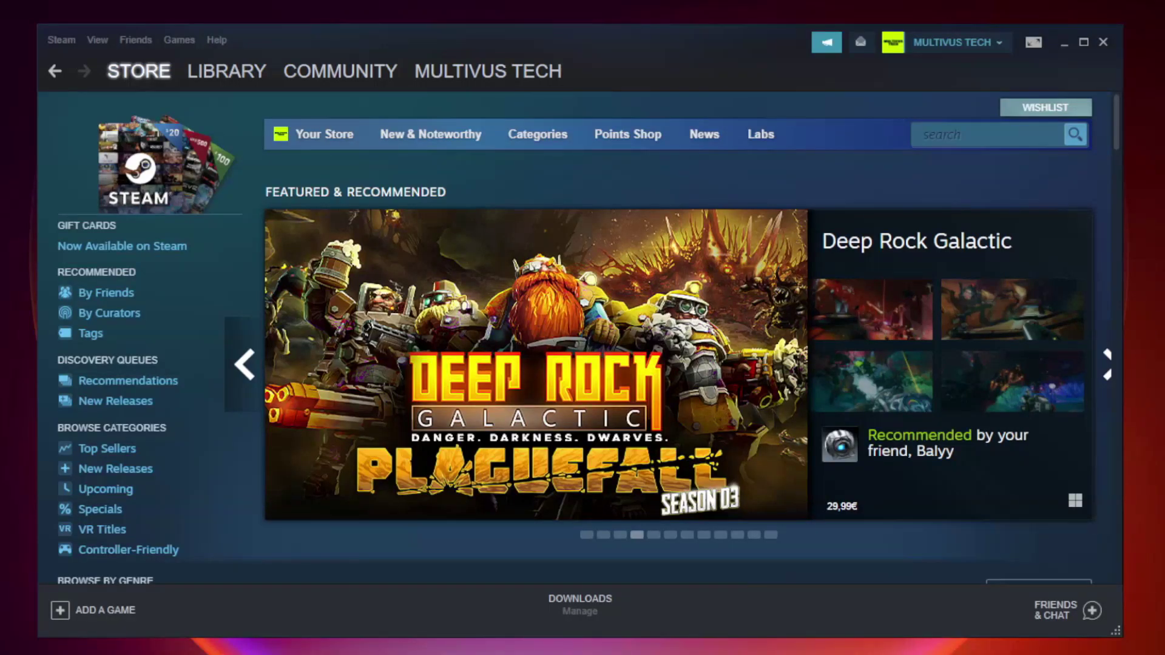
# Verify Unturned's game files from its Local Files properties in the Steam Library, validating all 9192 files
pyautogui.moveTo(233, 73)
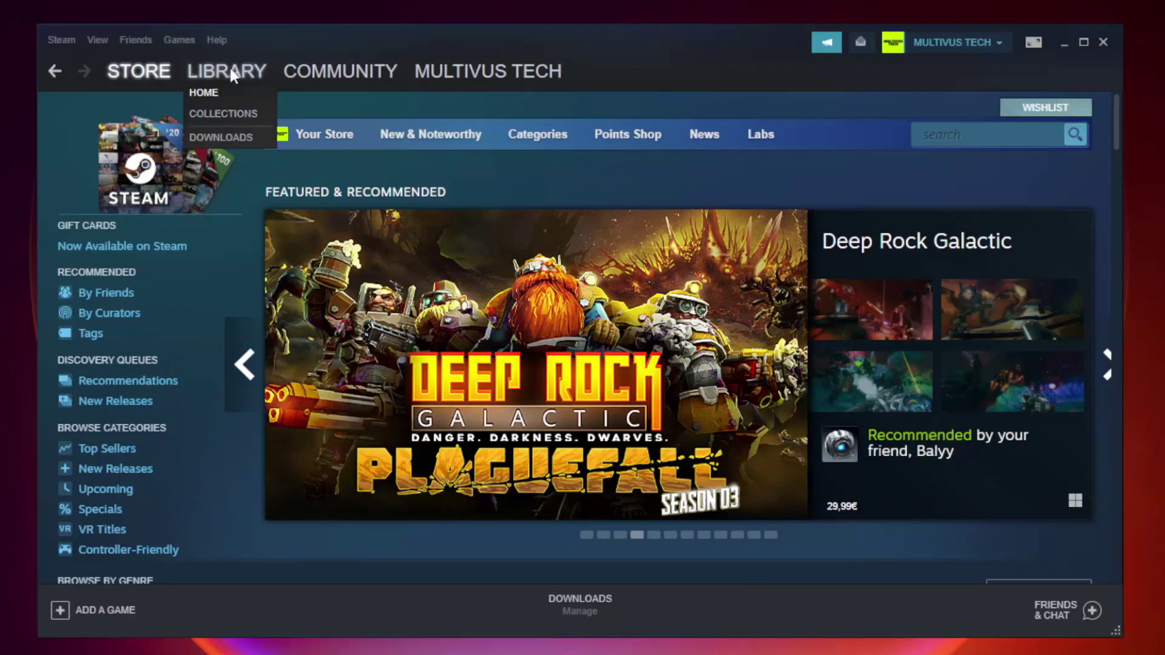
pyautogui.click(235, 74)
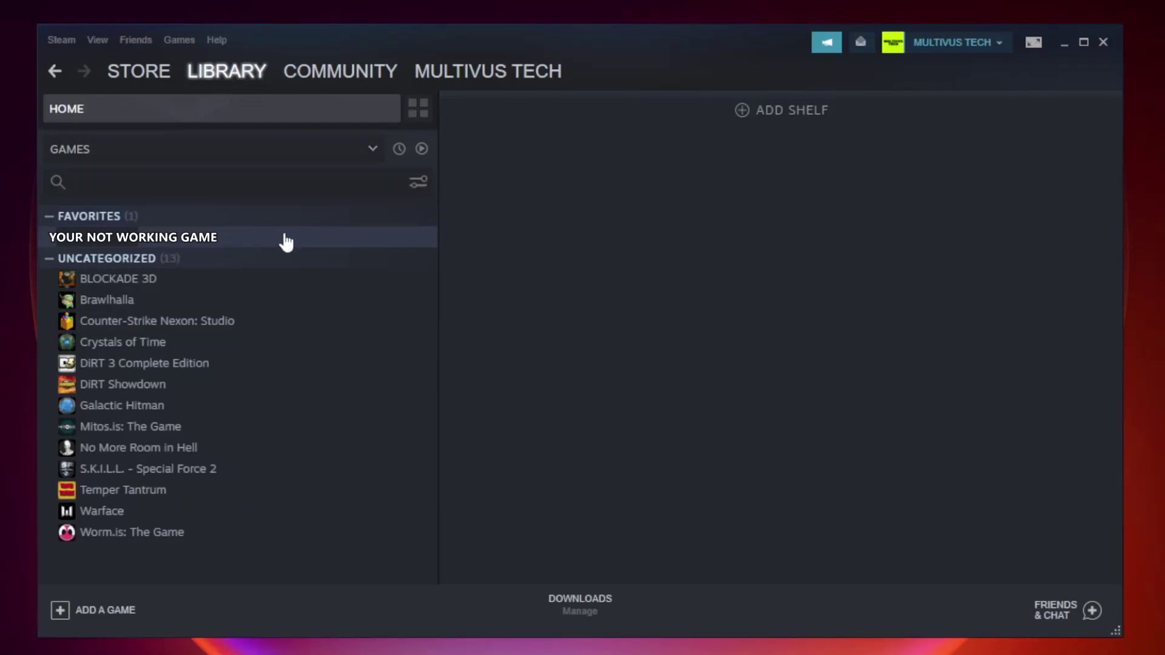
pyautogui.rightClick(252, 242)
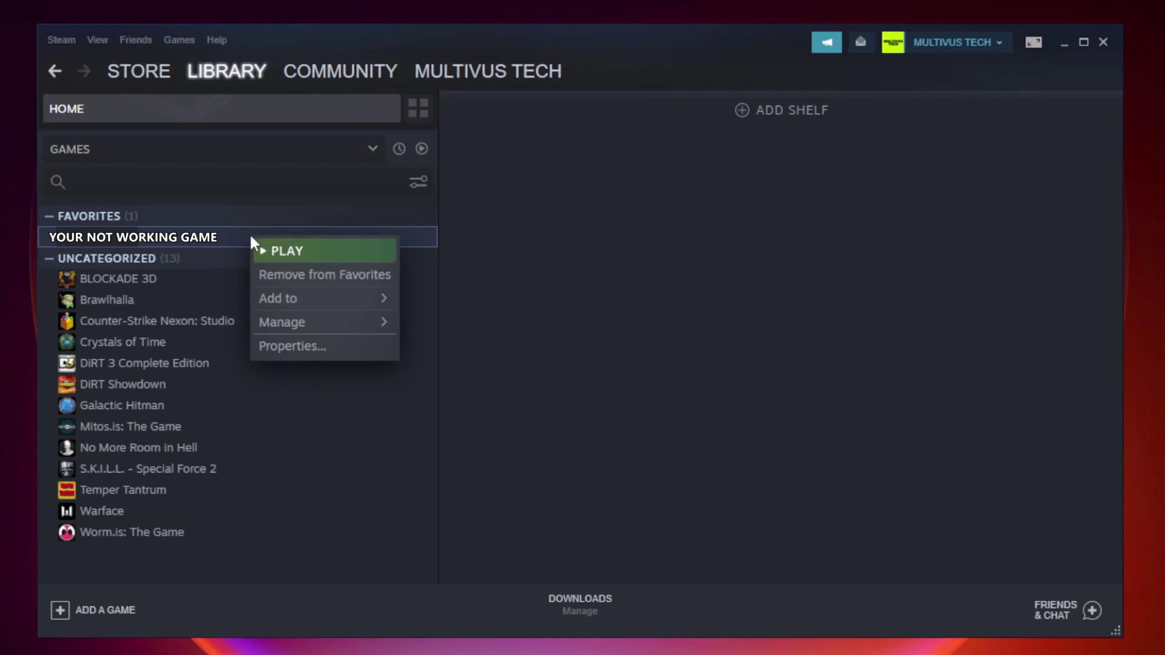
pyautogui.click(322, 348)
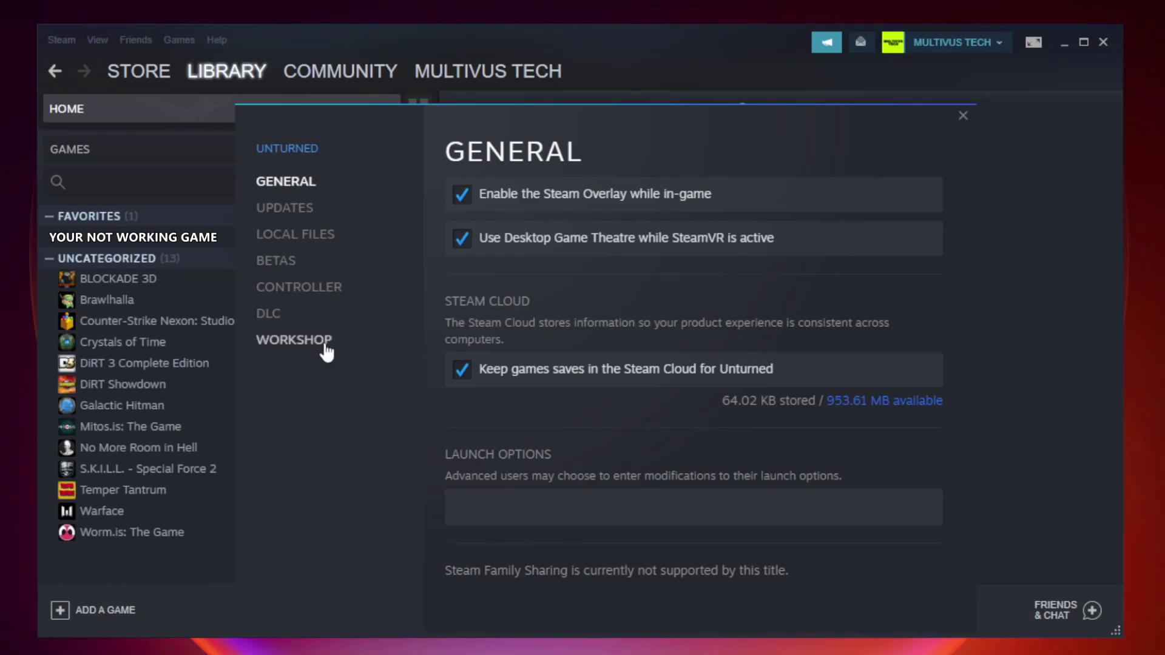
pyautogui.click(309, 242)
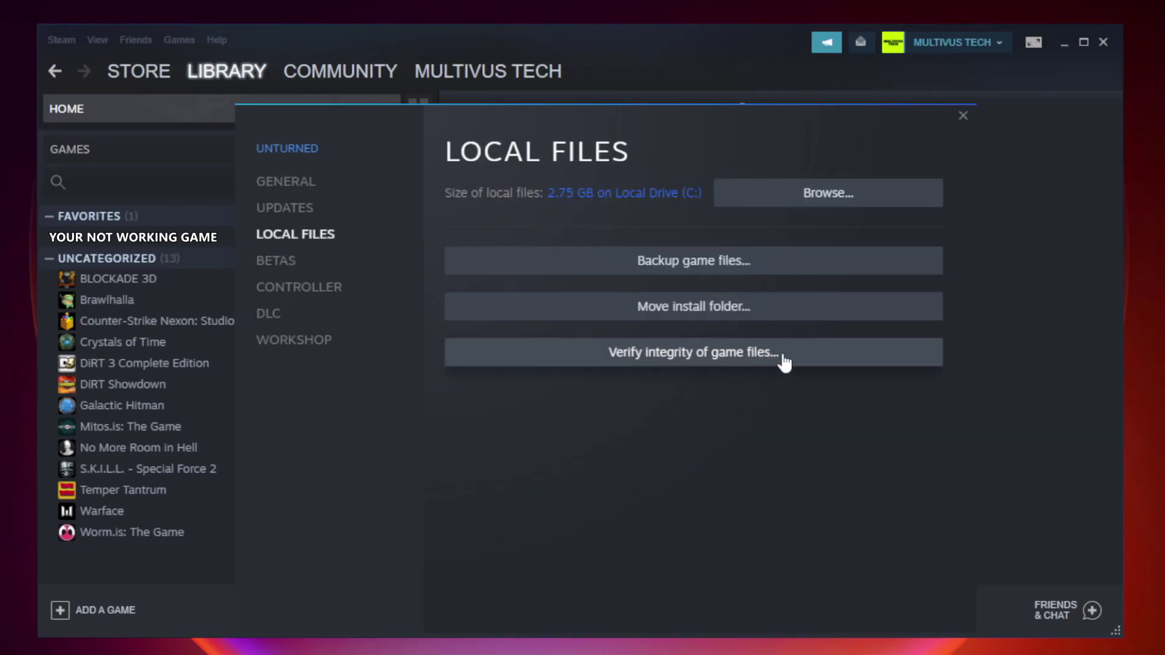
pyautogui.click(706, 363)
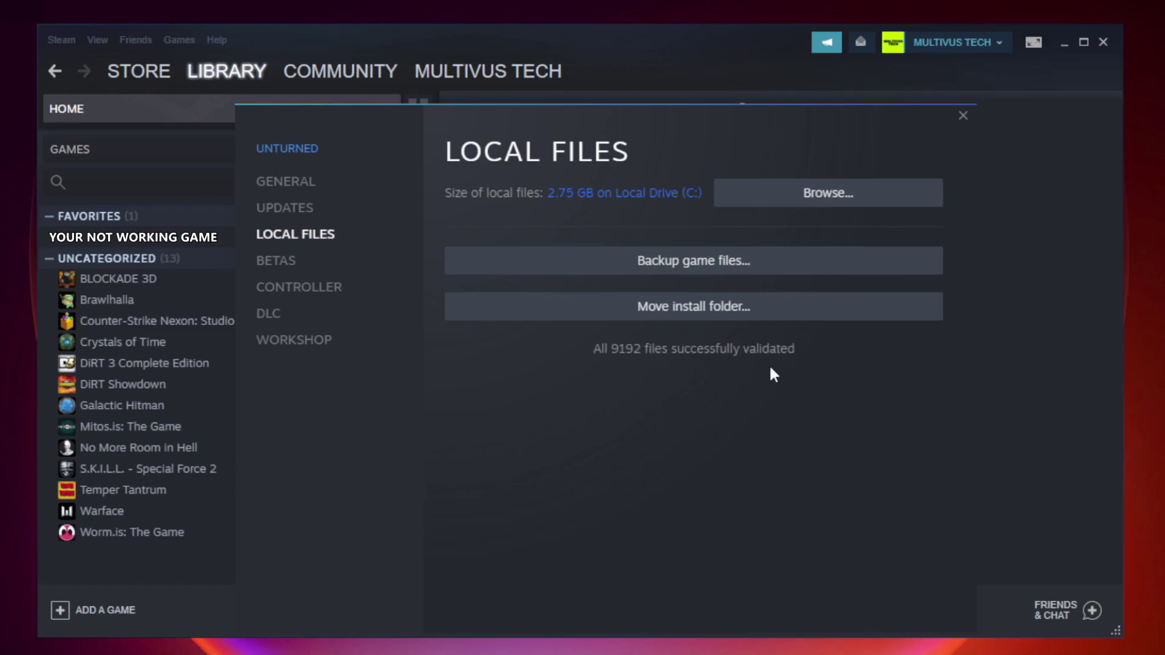
# Open the Properties of the YOUR NOT WORKING GAME shortcut in the game's install folder
pyautogui.click(833, 208)
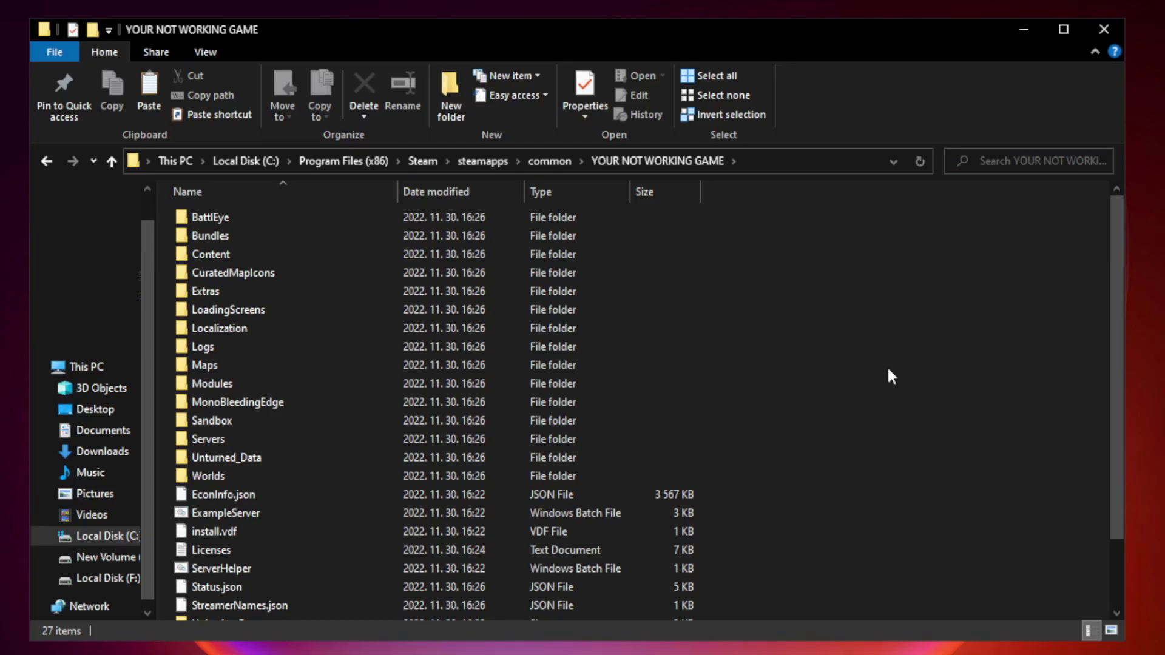
pyautogui.moveTo(1118, 318); pyautogui.dragTo(1119, 418)
pyautogui.click(463, 610)
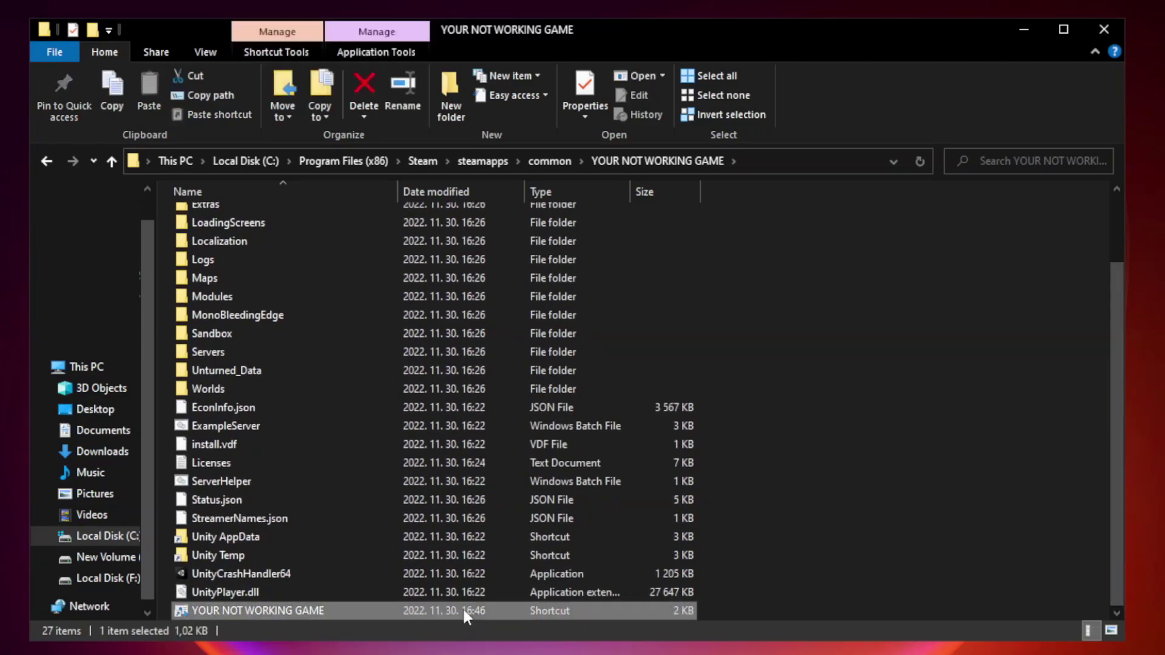
pyautogui.rightClick(395, 609)
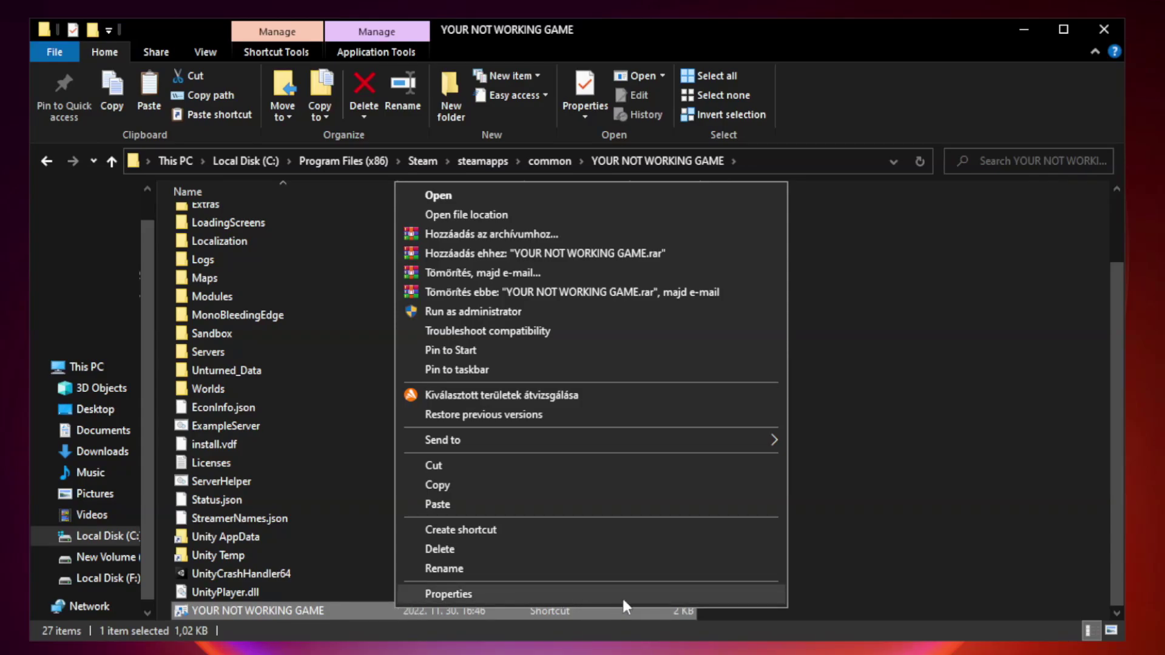
pyautogui.click(586, 595)
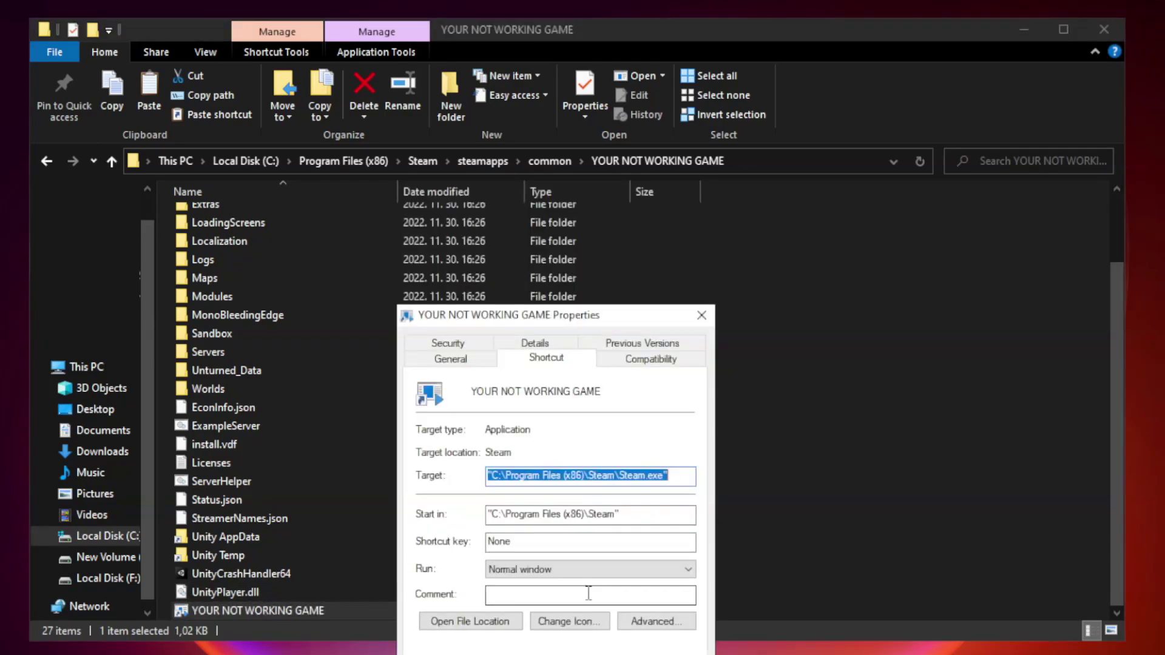
pyautogui.moveTo(579, 322); pyautogui.dragTo(579, 139)
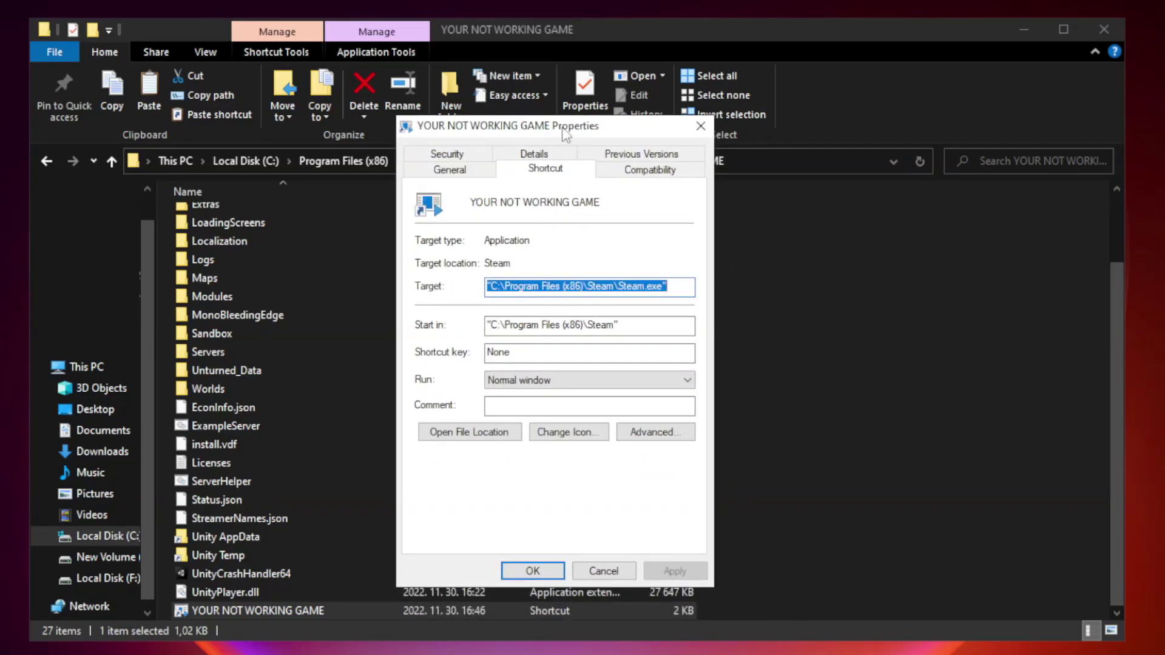
# Set Windows 8 compatibility mode, disable fullscreen optimizations, enable run as administrator, and apply
pyautogui.click(648, 171)
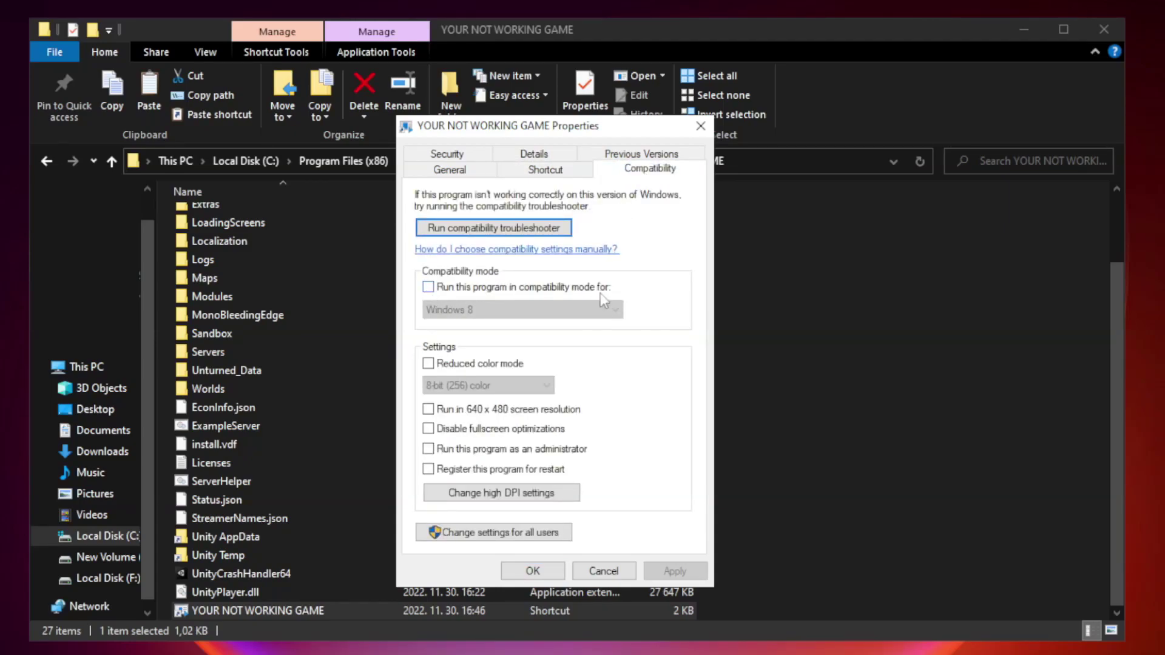
pyautogui.click(463, 289)
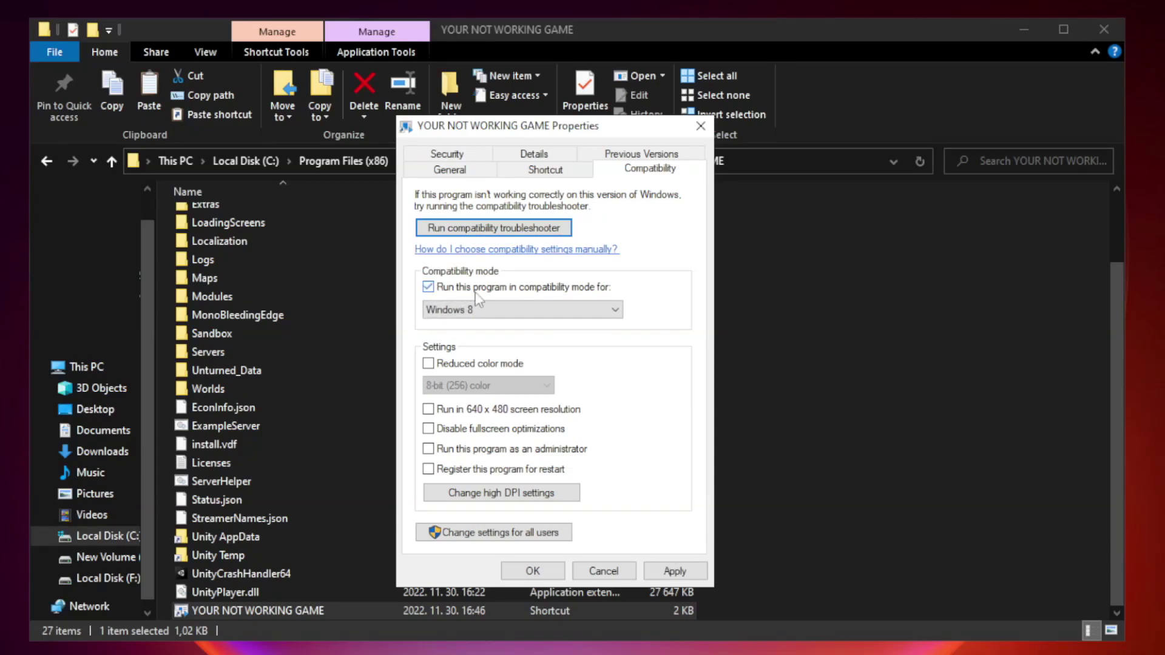
pyautogui.click(485, 309)
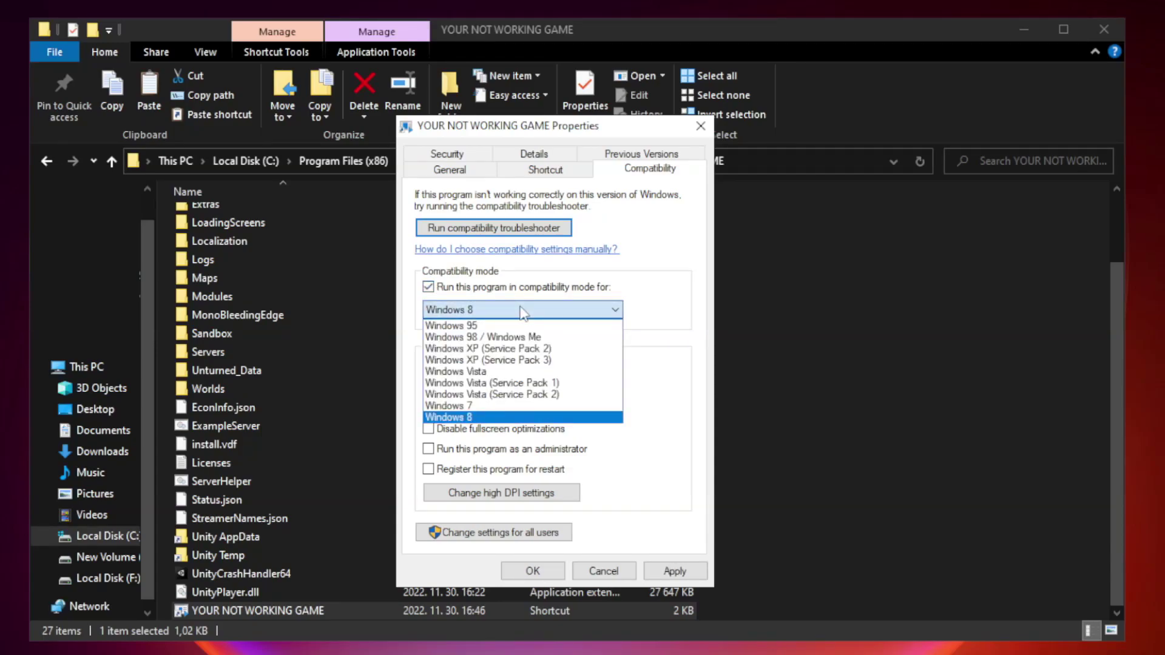
pyautogui.click(492, 417)
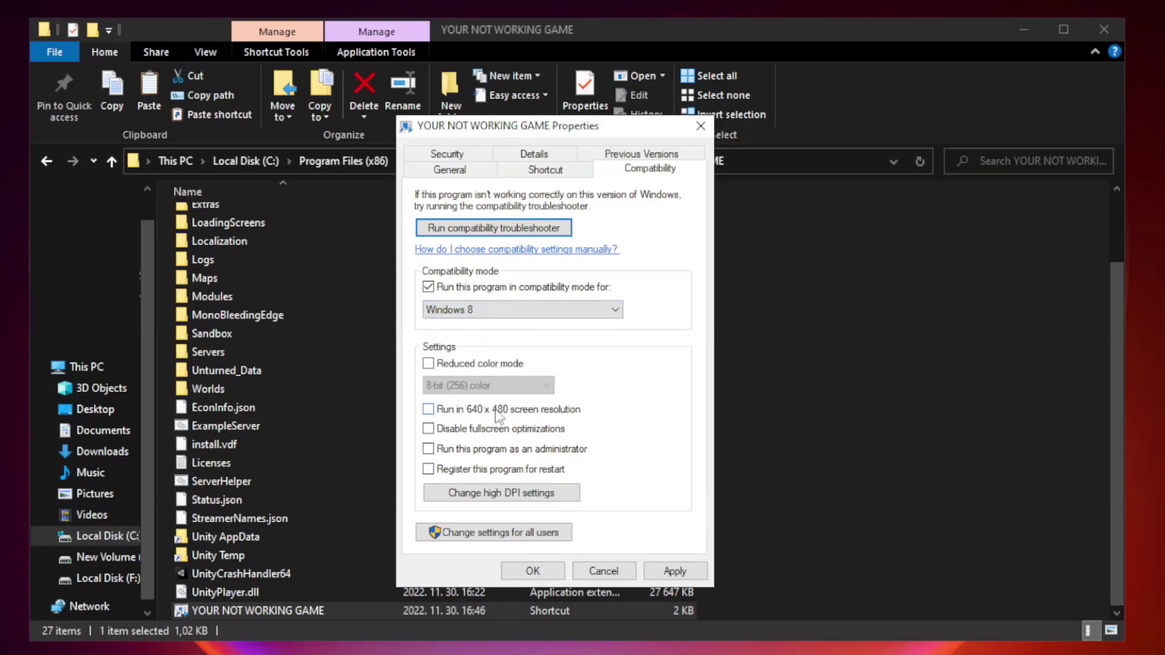
pyautogui.click(457, 432)
pyautogui.click(459, 455)
pyautogui.click(672, 576)
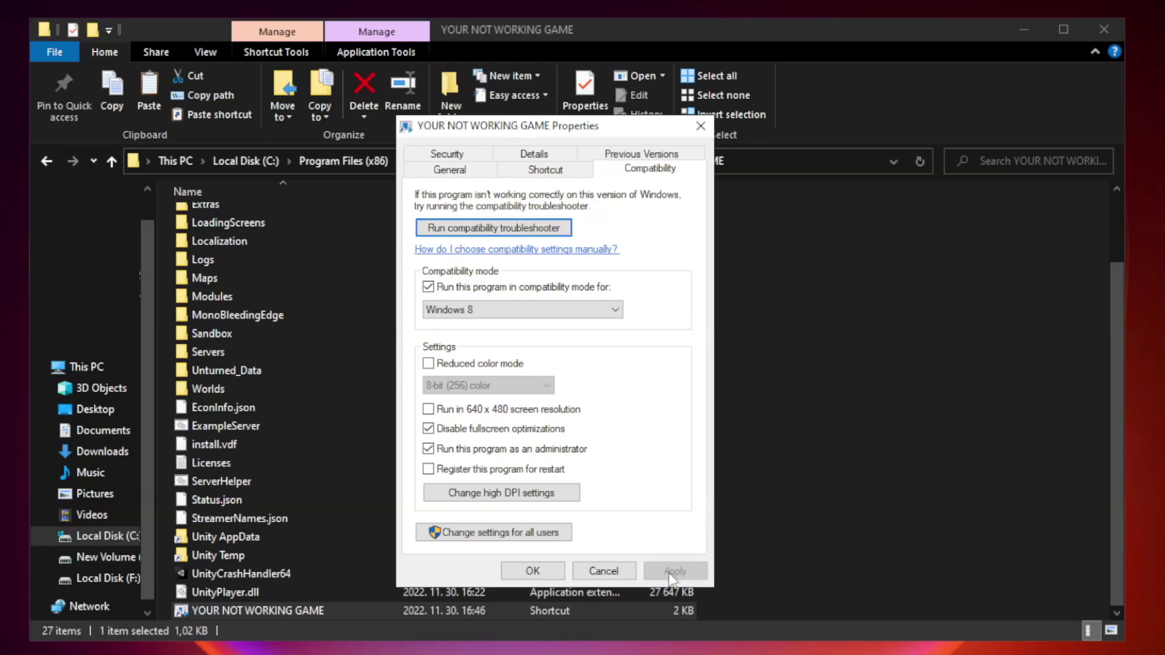
pyautogui.click(532, 571)
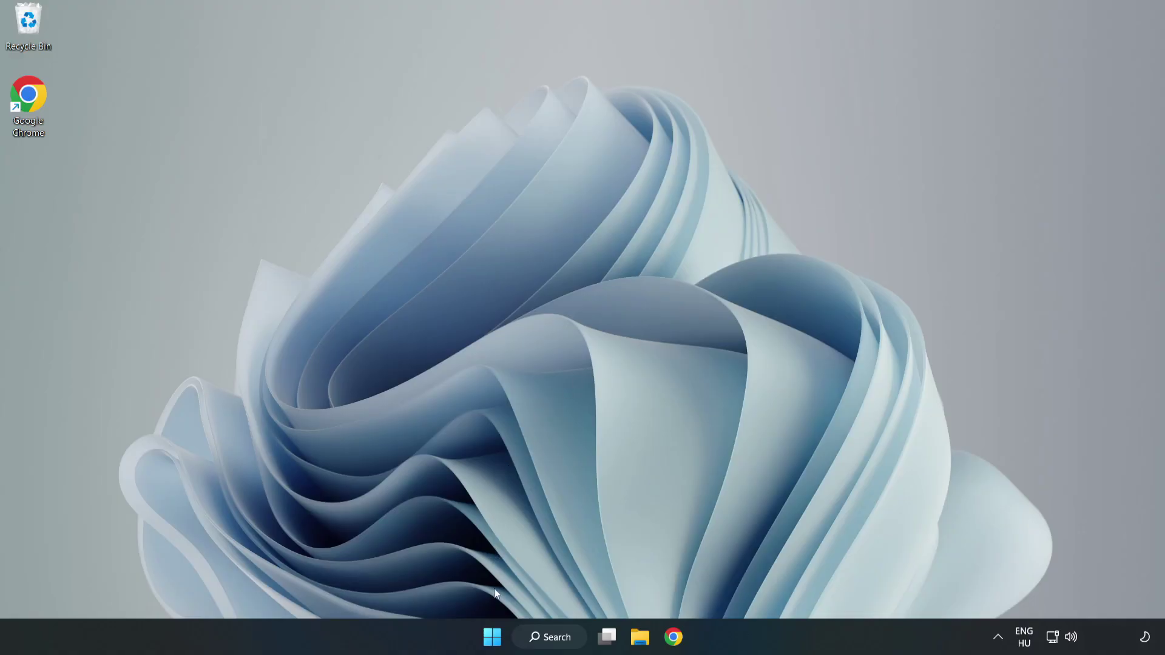
# Open Task Manager from the Start button's menu and show its Startup apps
pyautogui.rightClick(495, 642)
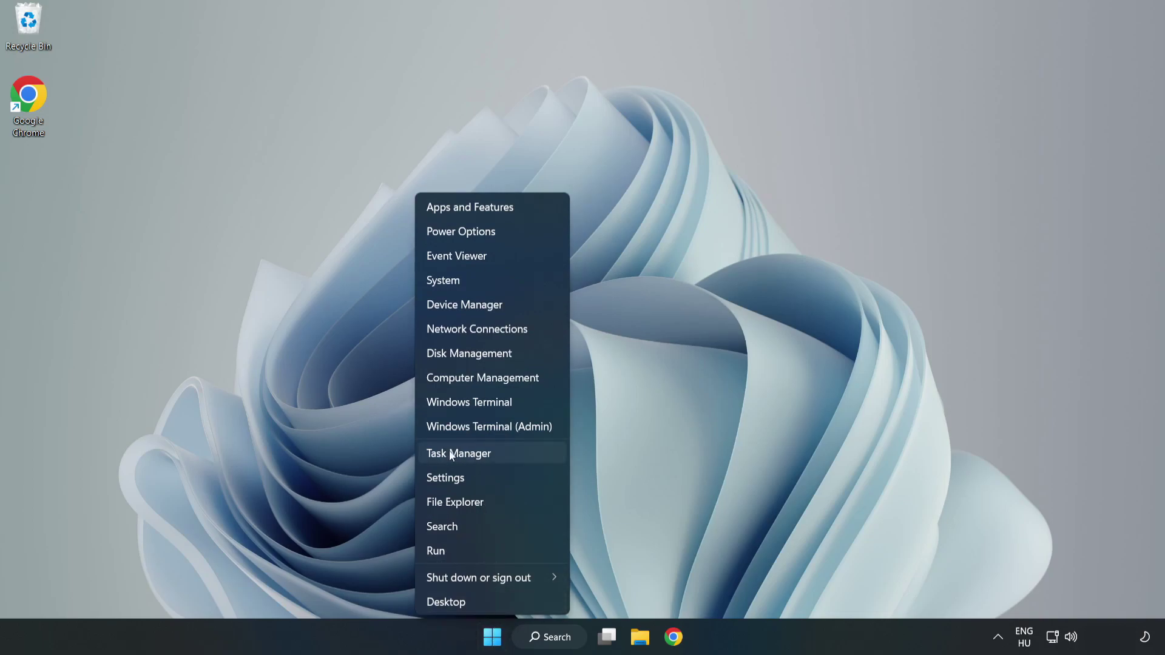
pyautogui.click(490, 456)
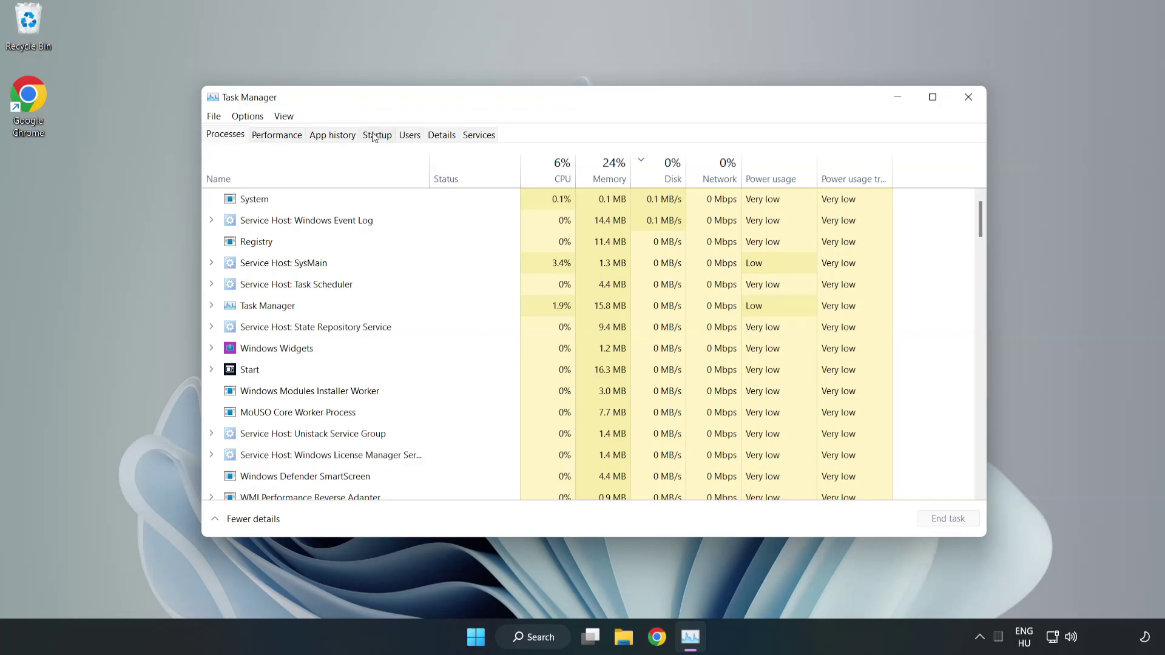
pyautogui.click(379, 138)
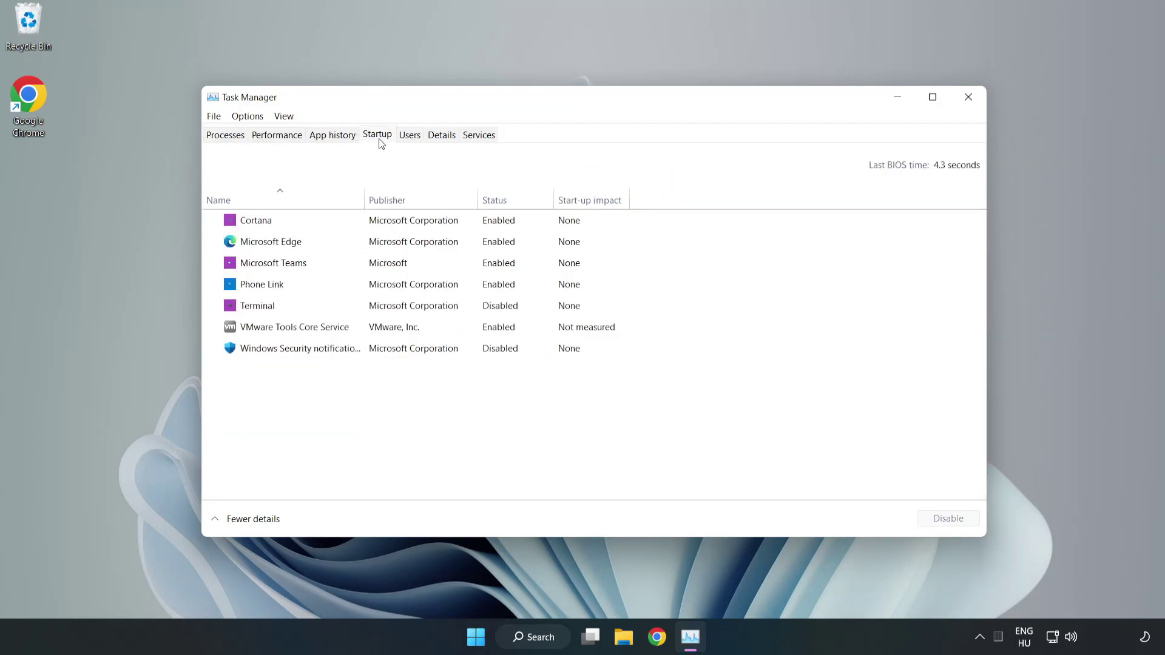
# Disable Cortana, Microsoft Edge, Microsoft Teams and Phone Link at startup, then close Task Manager
pyautogui.click(402, 229)
pyautogui.click(942, 519)
pyautogui.click(503, 240)
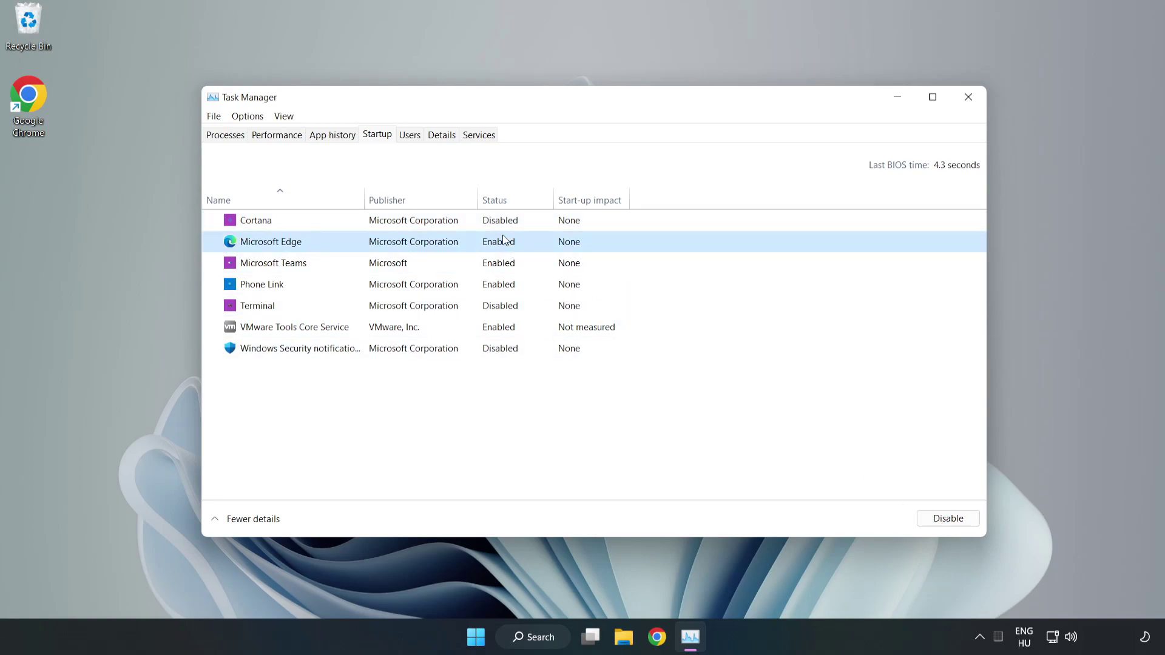
pyautogui.click(947, 521)
pyautogui.click(413, 267)
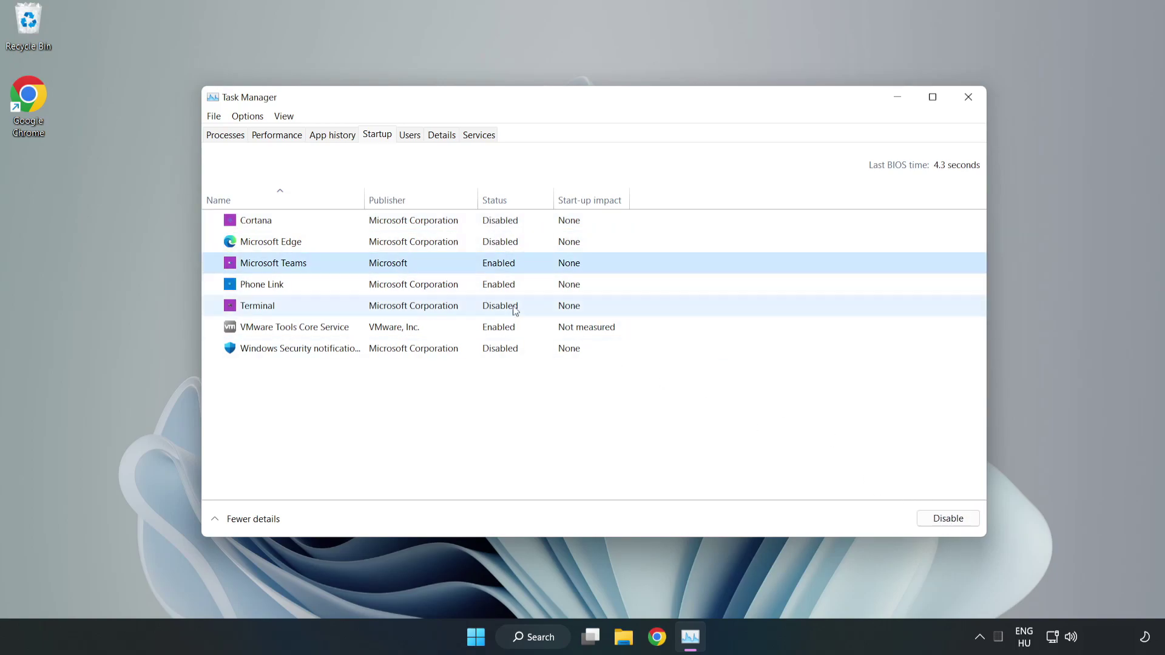
pyautogui.click(946, 520)
pyautogui.click(389, 290)
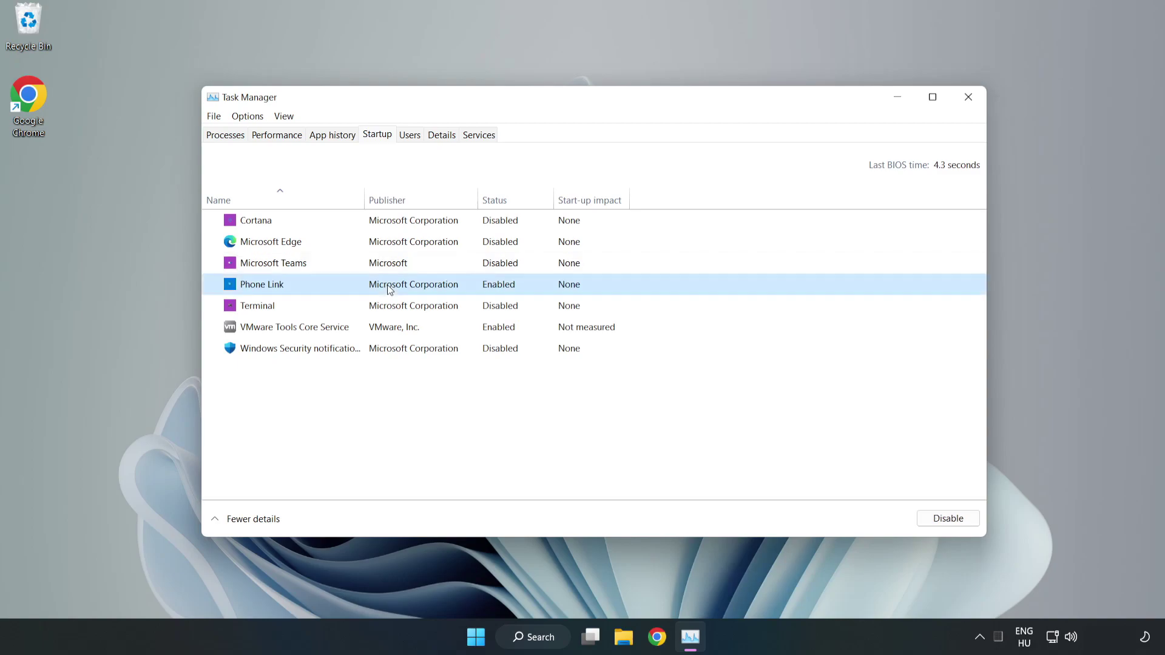
pyautogui.click(969, 522)
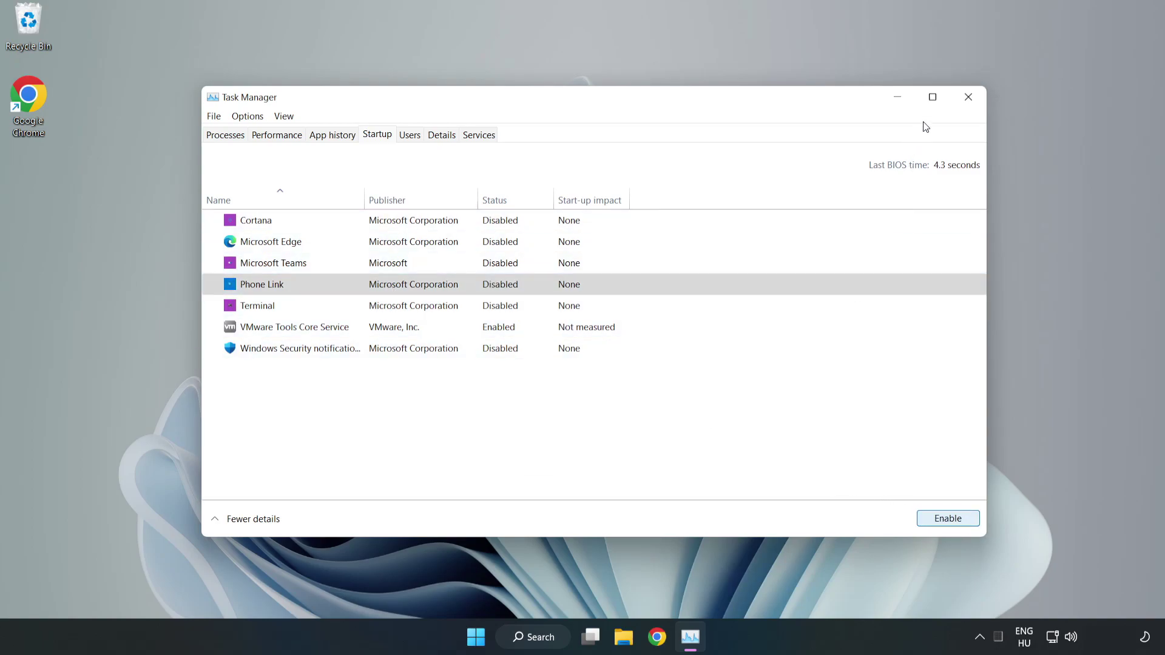
pyautogui.click(969, 99)
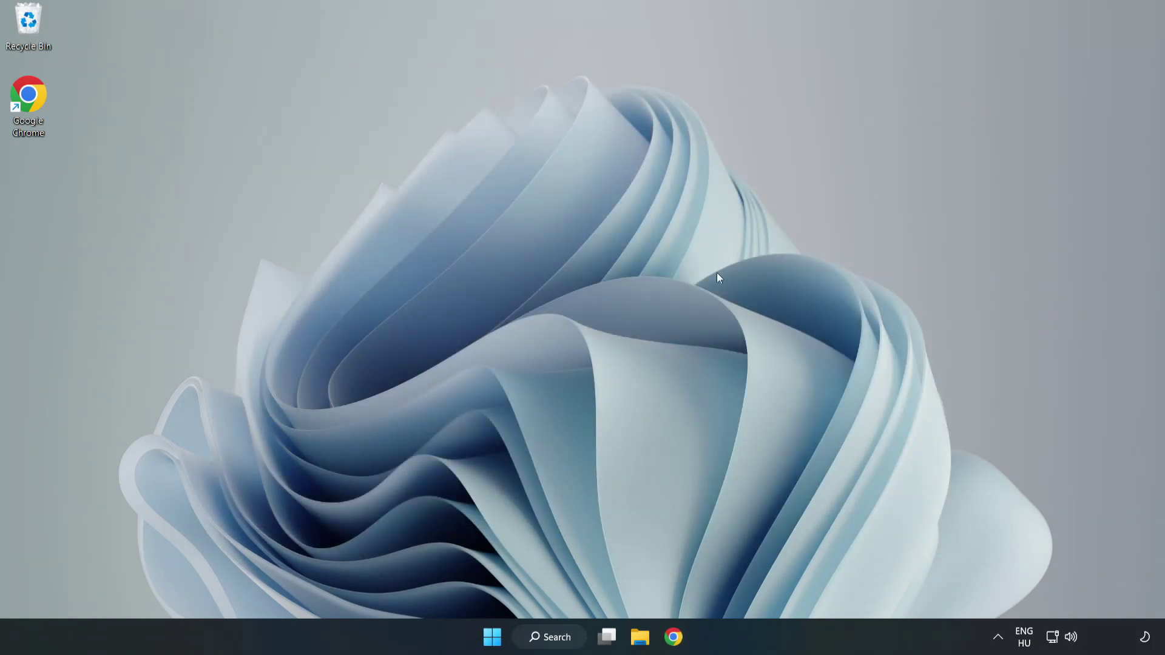
# Download the DirectX End-User Runtime Web Installer from its page in Chrome
pyautogui.click(672, 647)
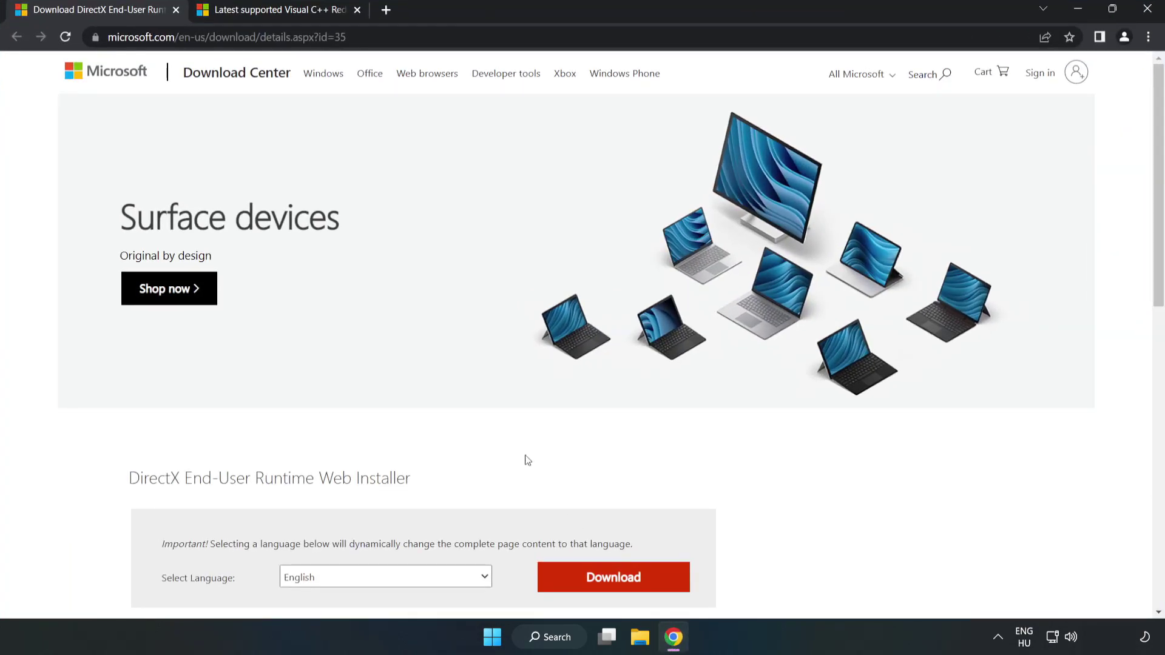
pyautogui.click(362, 37)
pyautogui.press('End')
pyautogui.click(48, 139)
pyautogui.scroll(-3, 48, 139)
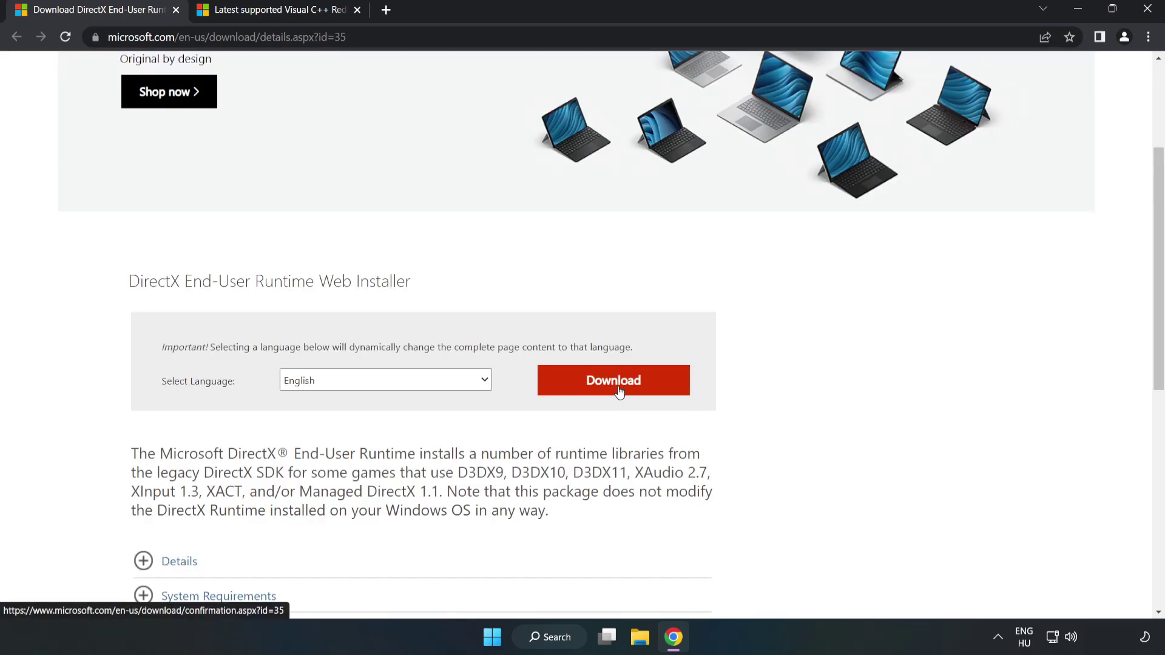
pyautogui.click(619, 391)
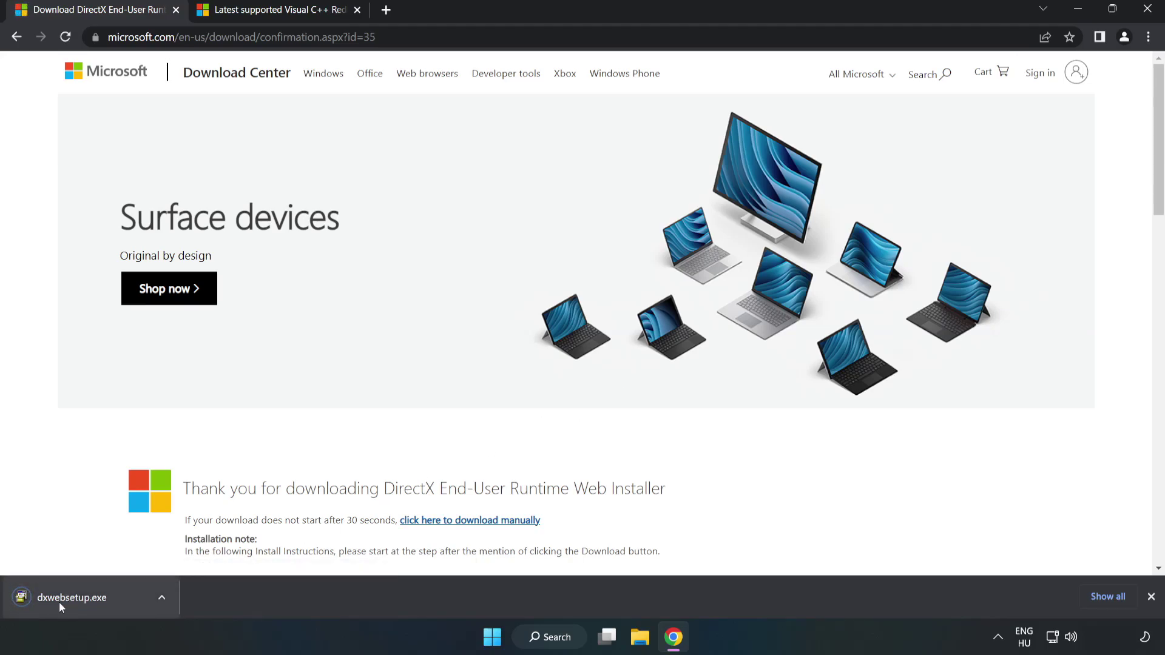
# Run dxwebsetup.exe, accept the license, skip the Bing Bar, and finish the DirectX setup
pyautogui.click(86, 598)
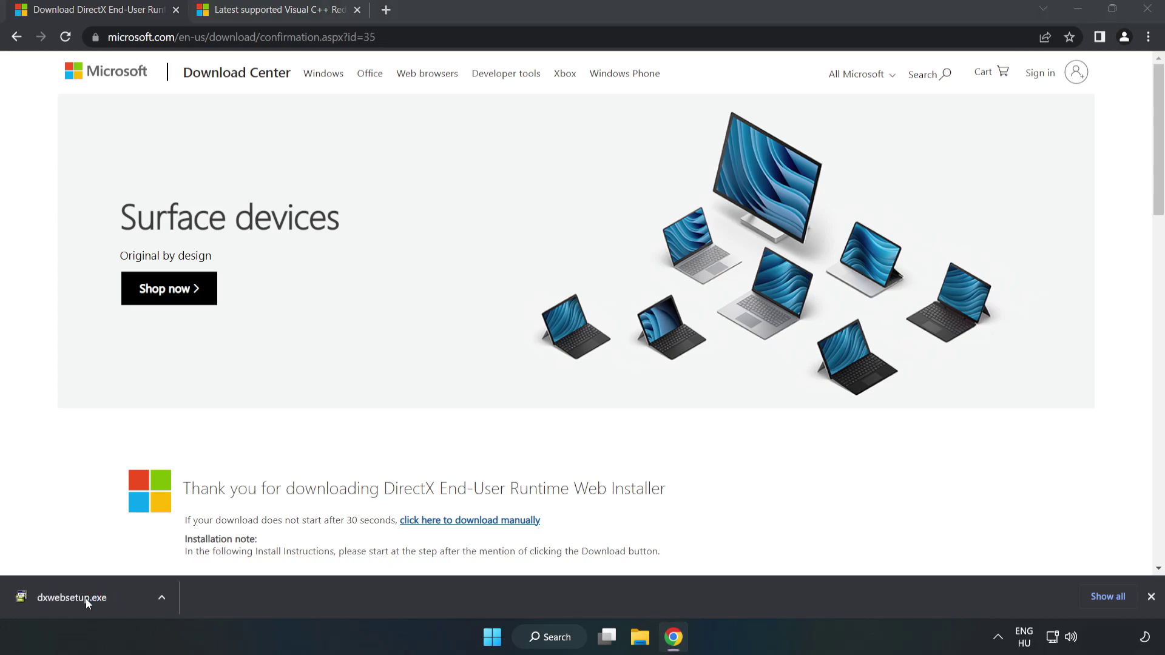
pyautogui.moveTo(265, 90); pyautogui.dragTo(568, 194)
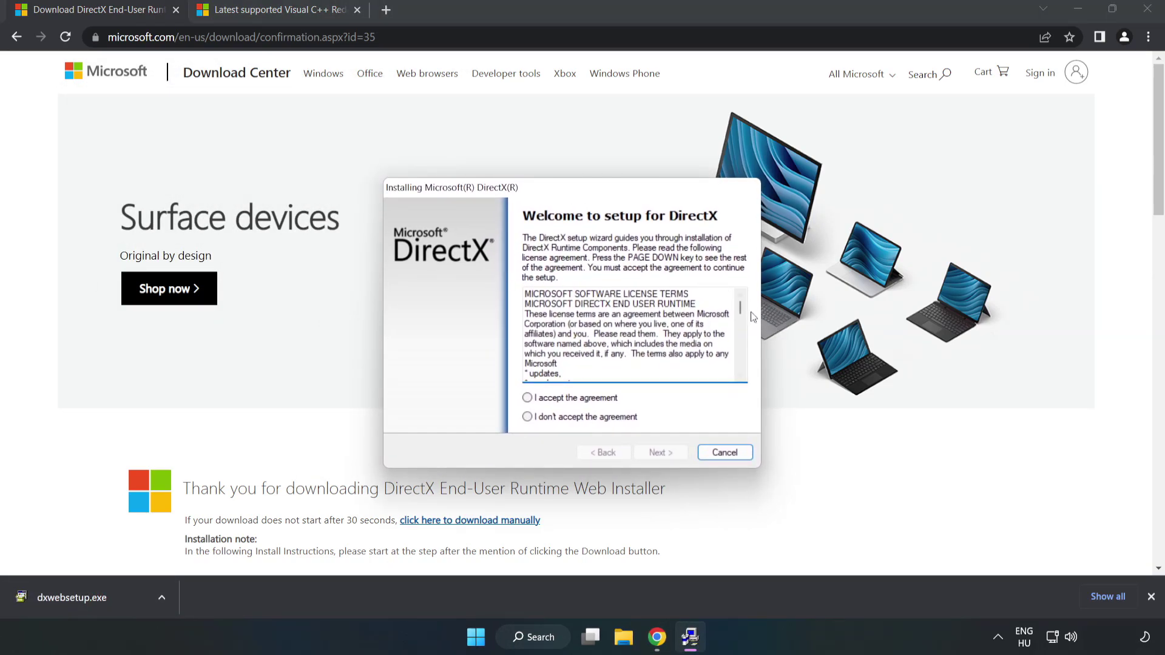
pyautogui.moveTo(741, 315); pyautogui.dragTo(732, 373)
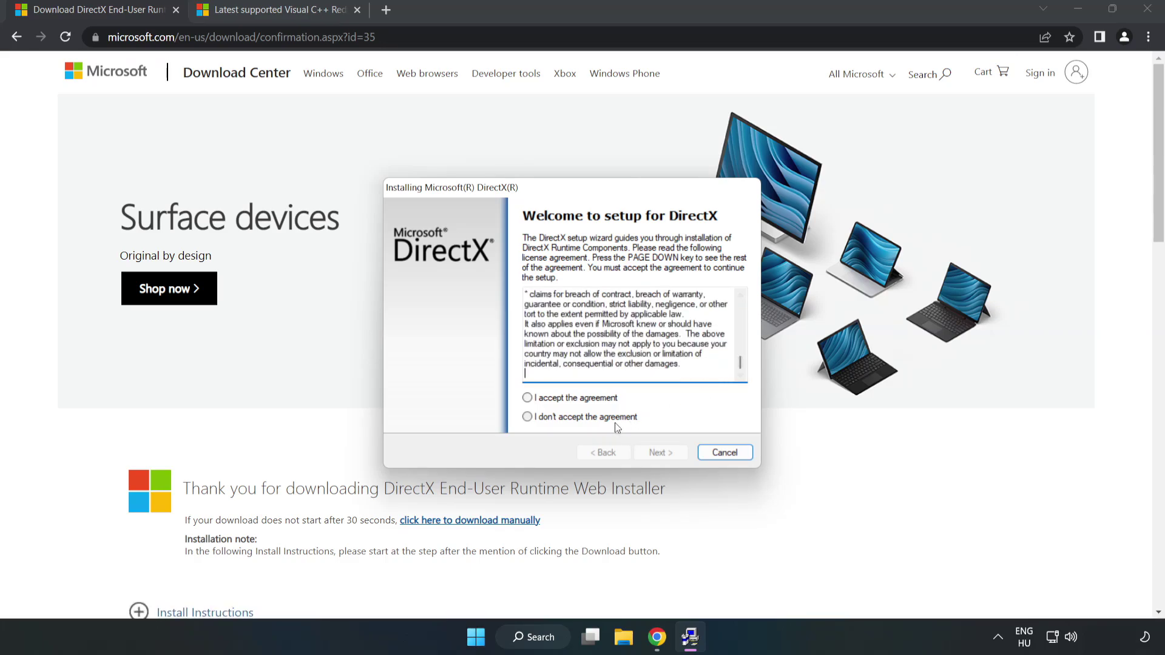
pyautogui.click(540, 403)
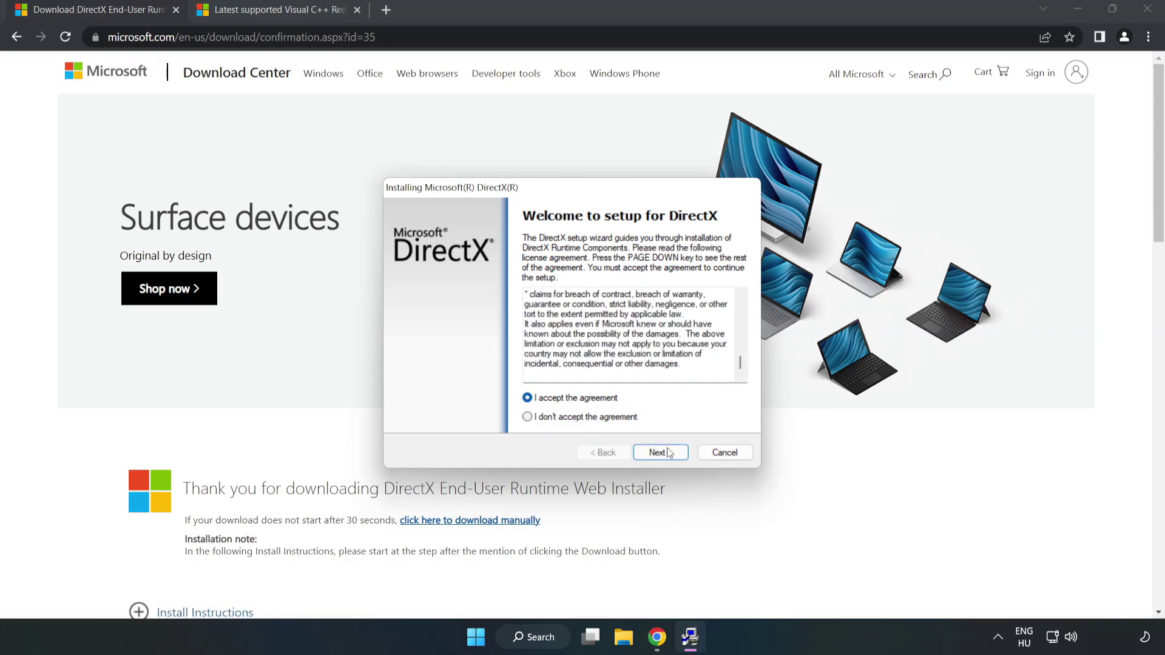
pyautogui.click(664, 458)
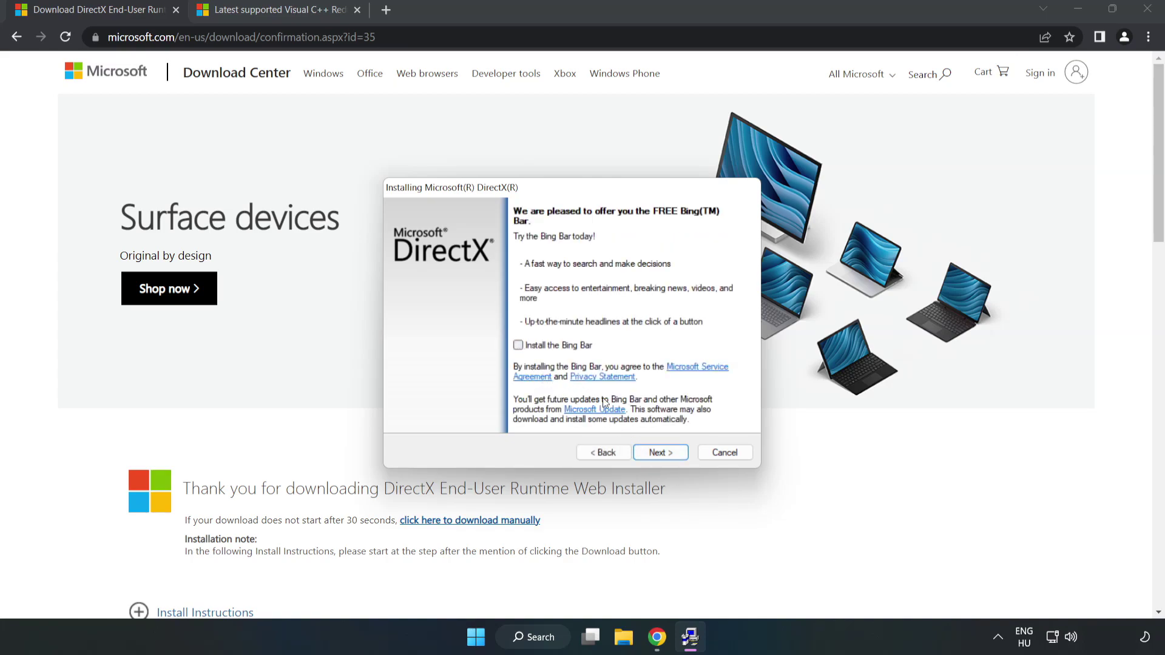
pyautogui.click(669, 454)
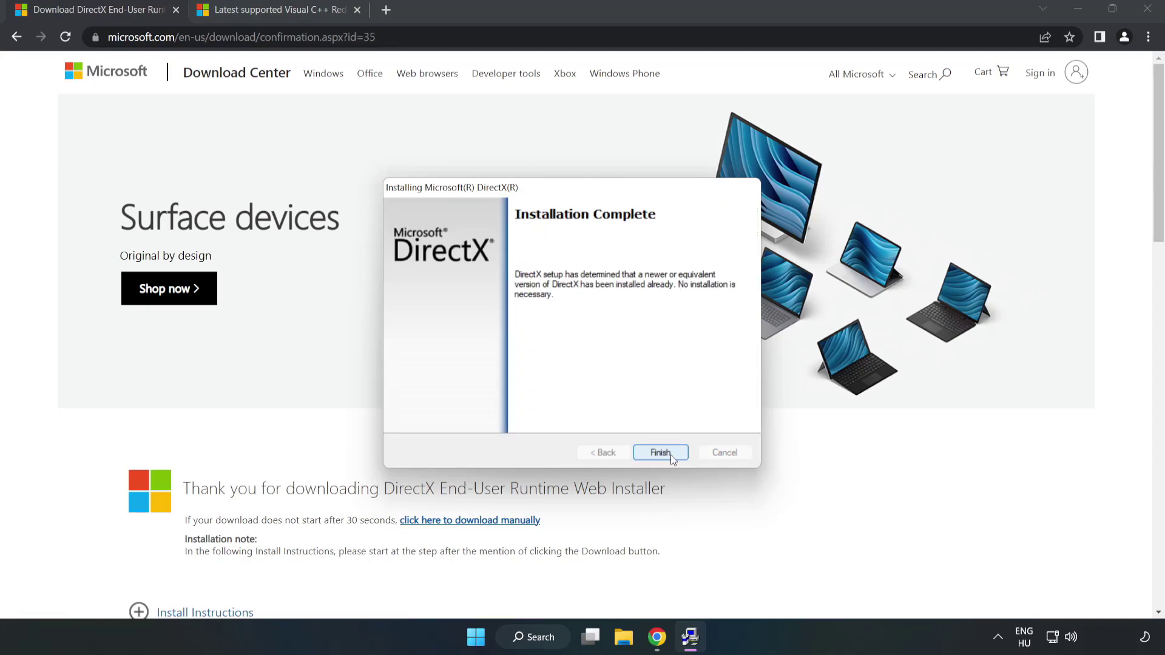
pyautogui.click(660, 452)
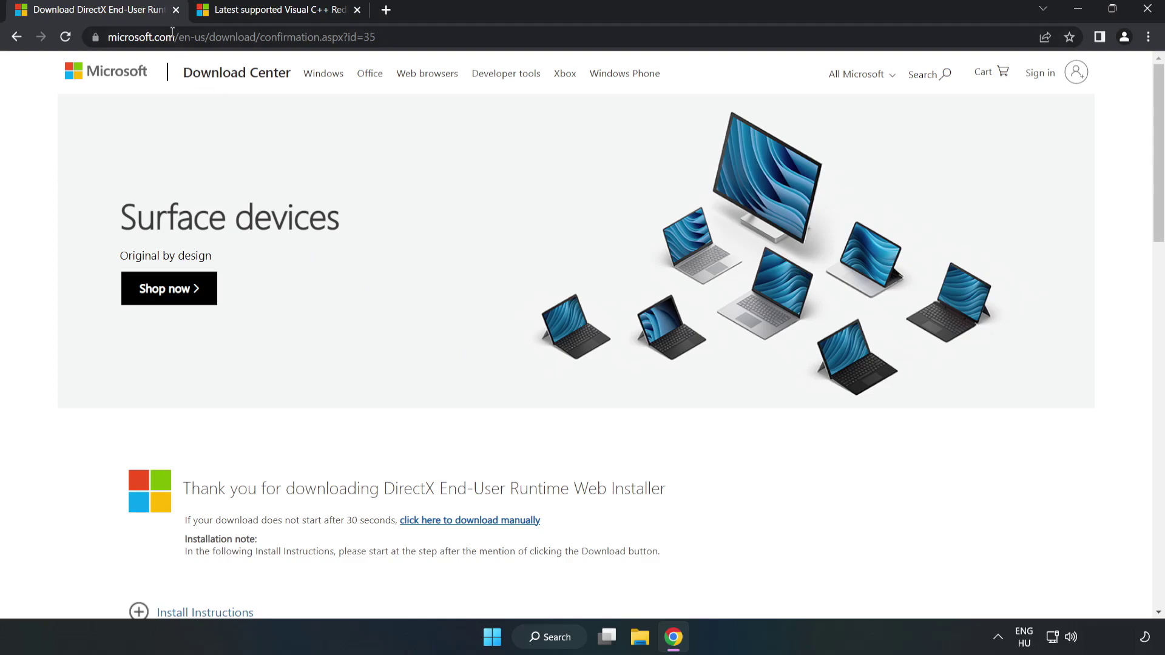
# Close the DirectX tab and scroll to the Visual Studio 2015, 2017, 2019, and 2022 redistributable table
pyautogui.click(175, 9)
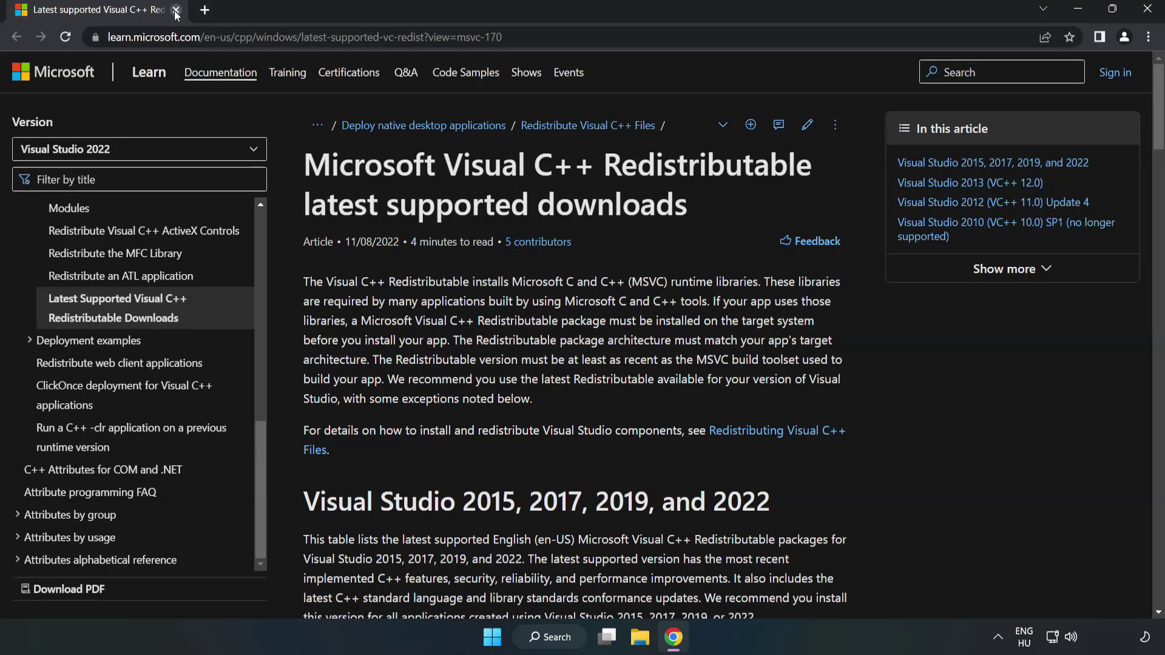
pyautogui.moveTo(566, 36); pyautogui.dragTo(510, 37)
pyautogui.click(463, 217)
pyautogui.scroll(-5, 464, 218)
pyautogui.scroll(-1, 467, 225)
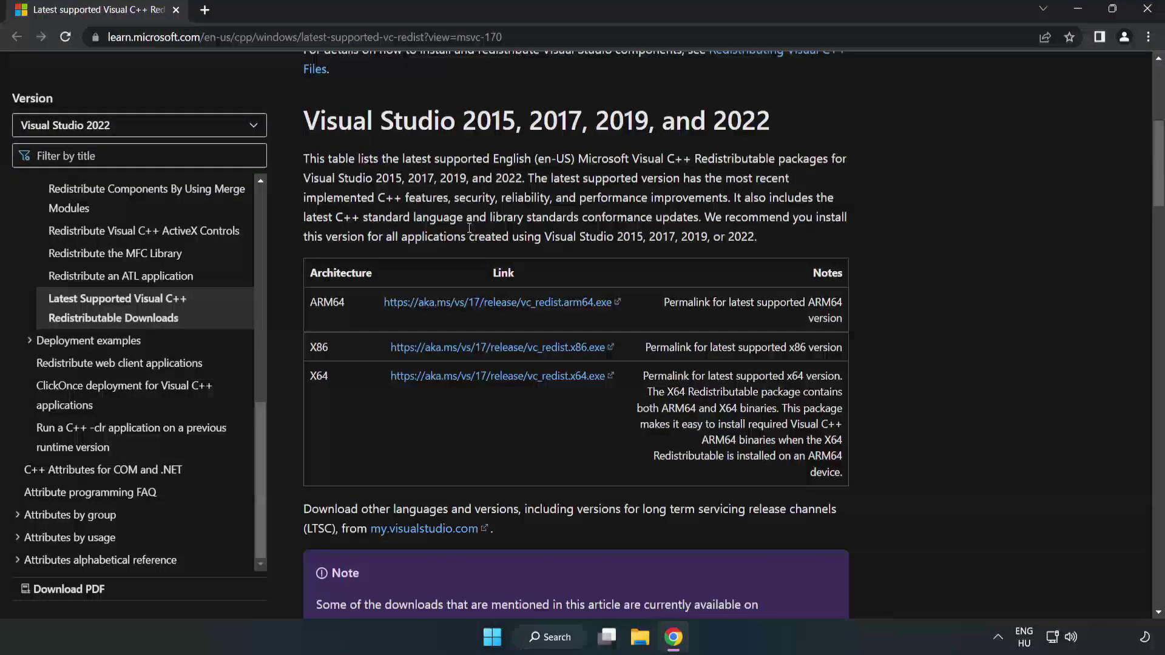
pyautogui.scroll(1, 356, 214)
pyautogui.moveTo(302, 122); pyautogui.dragTo(766, 127)
pyautogui.click(766, 128)
# Download the ARM64, x86 and x64 Visual C++ Redistributables and launch VC_redist.arm64.exe
pyautogui.click(469, 303)
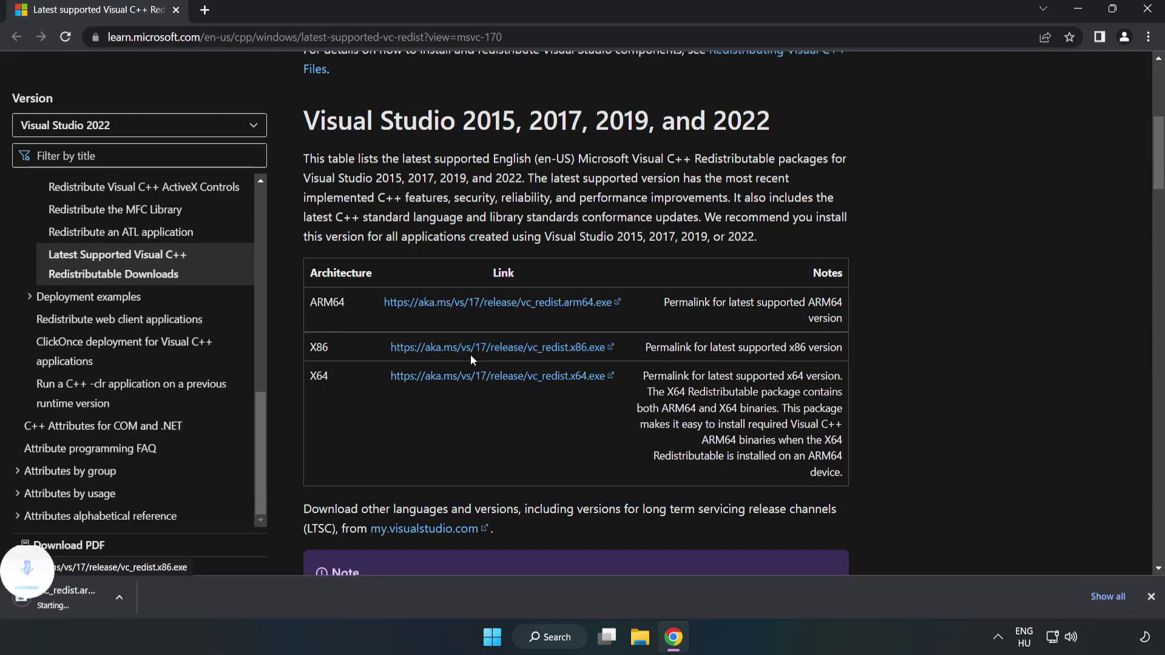
pyautogui.click(472, 349)
pyautogui.click(489, 377)
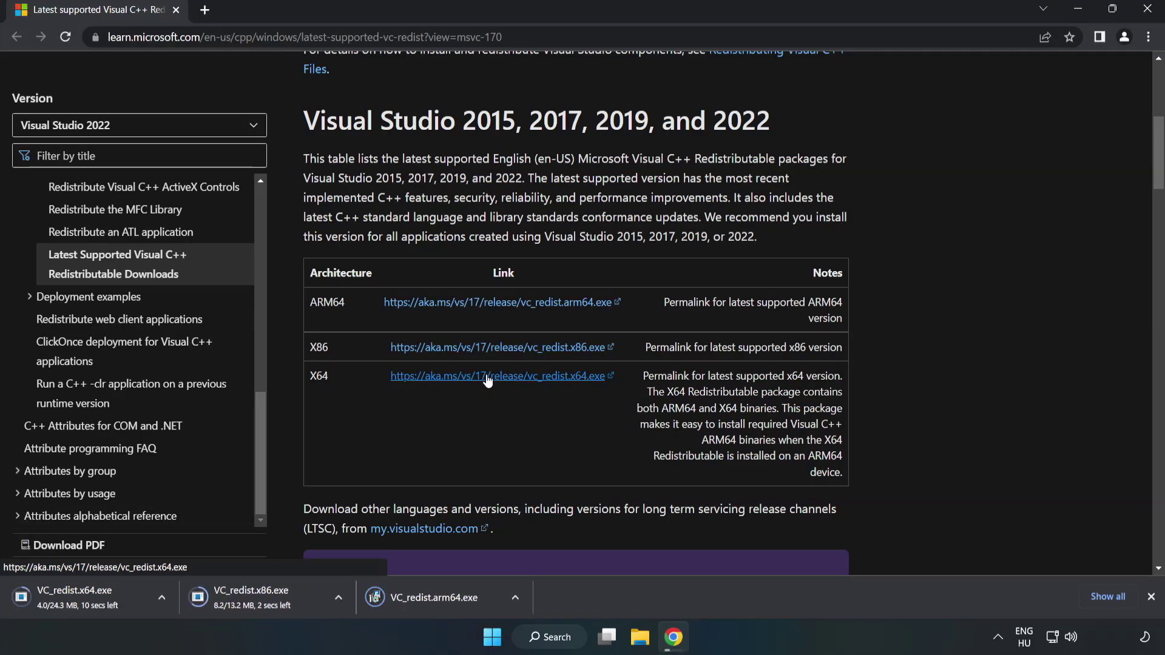
pyautogui.click(444, 598)
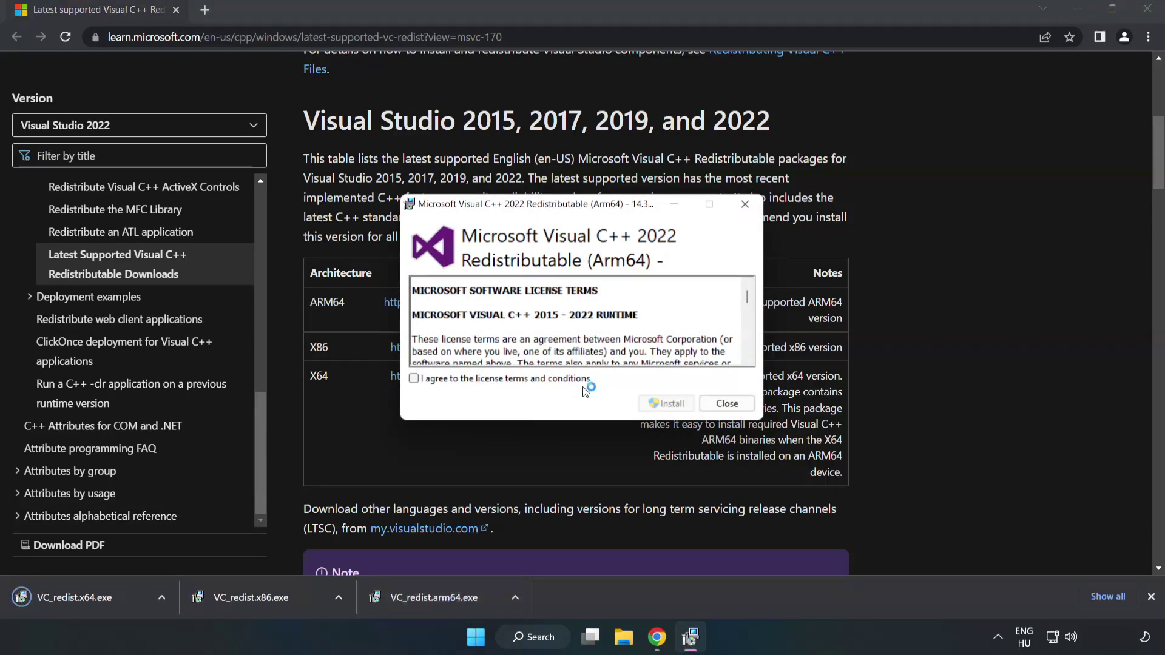
# Accept the license and attempt the ARM64 redistributable install, dismissing the setup failure
pyautogui.moveTo(747, 295); pyautogui.dragTo(747, 349)
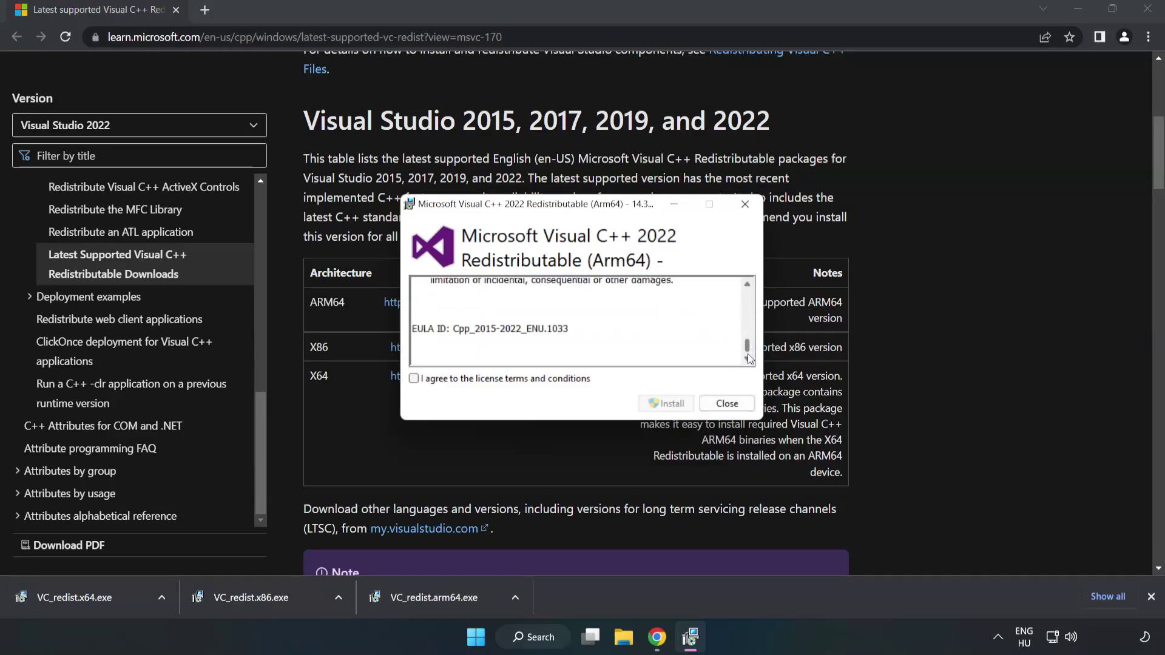
pyautogui.click(414, 379)
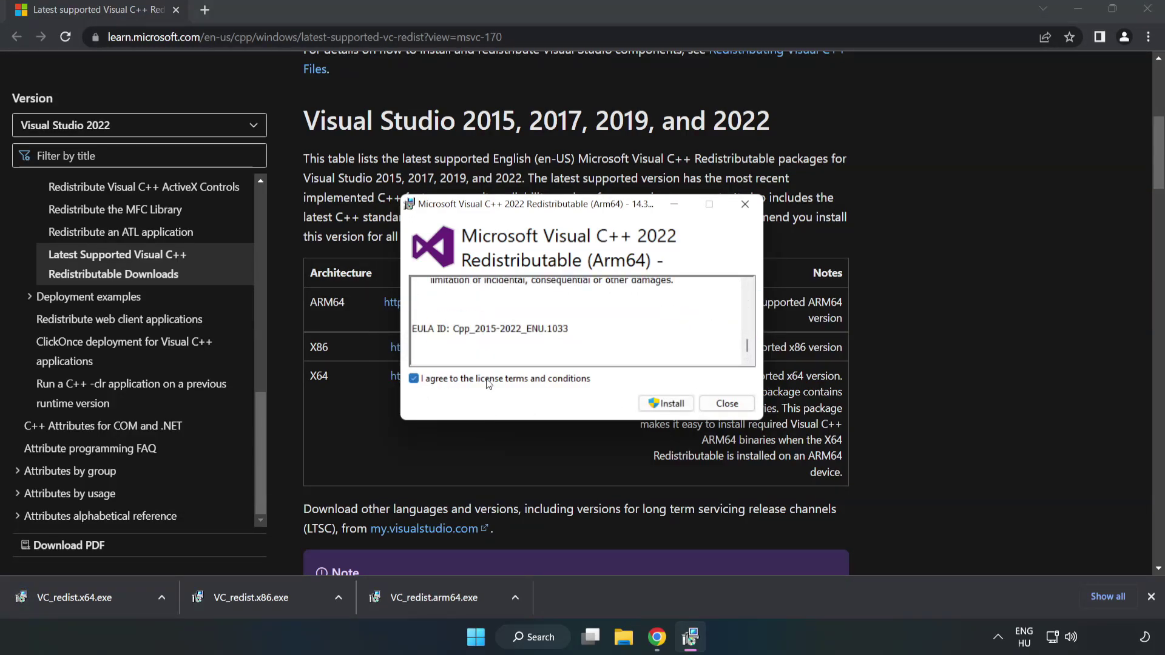
pyautogui.click(668, 404)
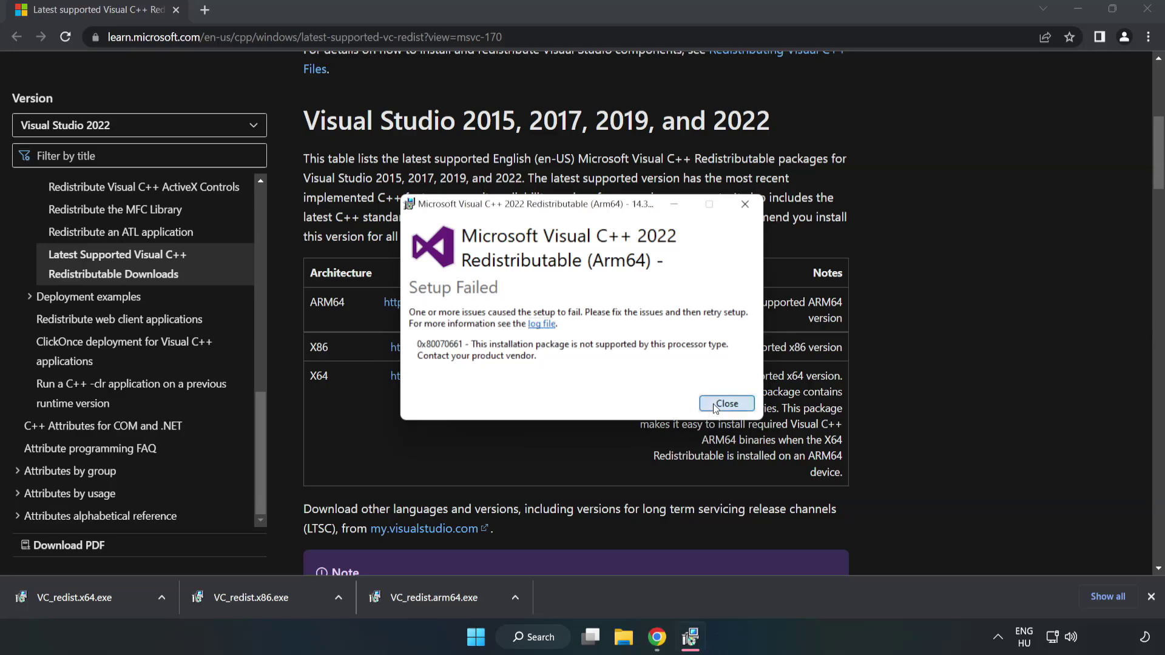
pyautogui.click(725, 403)
# Install the x86 Visual C++ Redistributable 14.34.31931 and close the successful setup
pyautogui.click(258, 597)
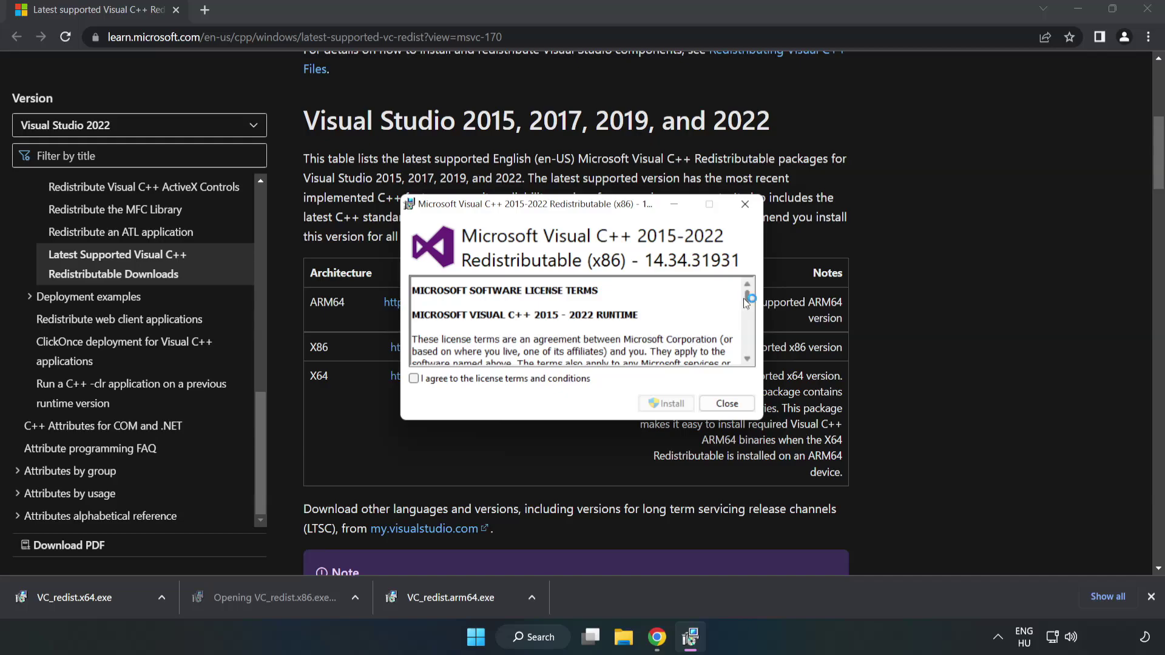
pyautogui.moveTo(746, 299); pyautogui.dragTo(747, 350)
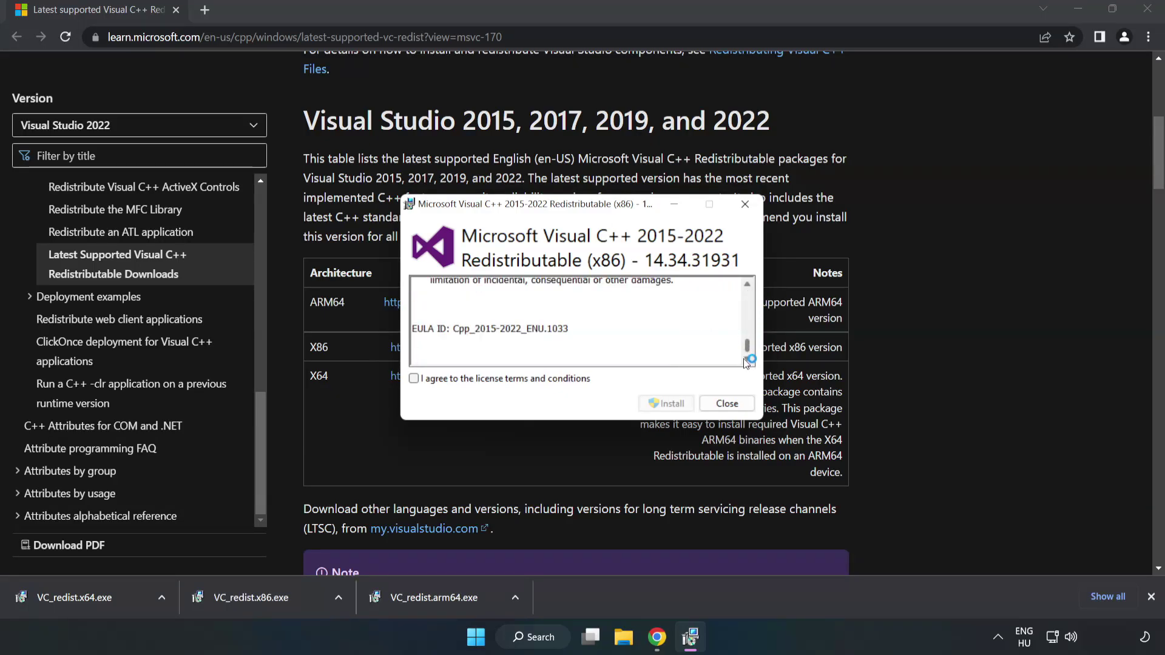
pyautogui.click(414, 380)
pyautogui.click(660, 404)
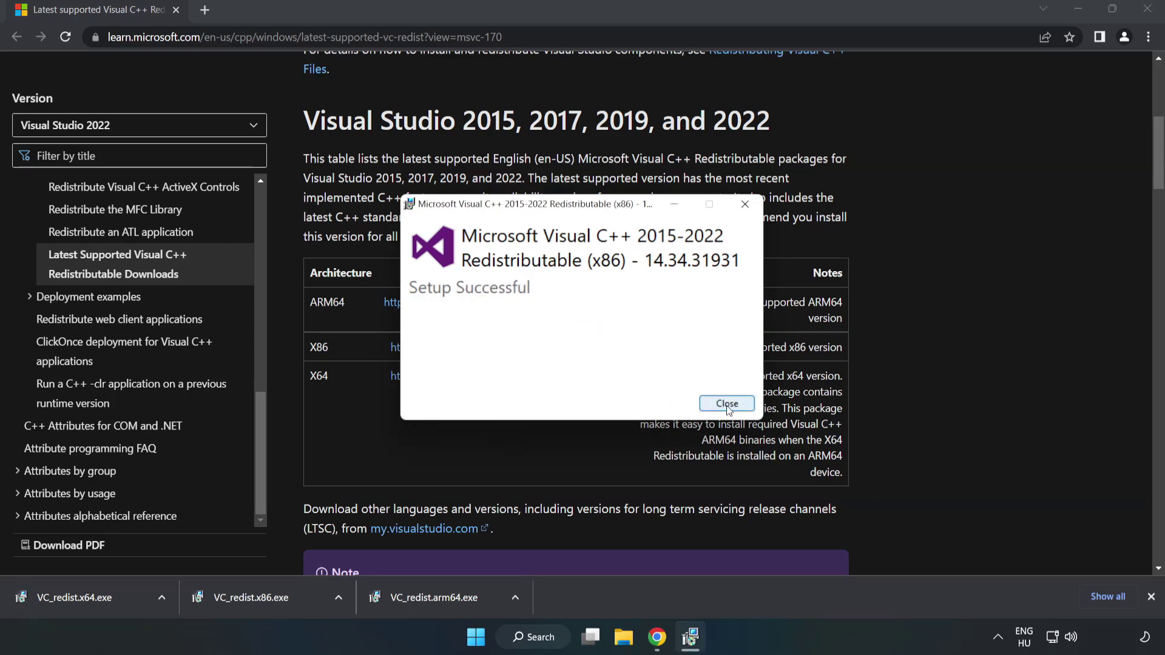
pyautogui.click(726, 405)
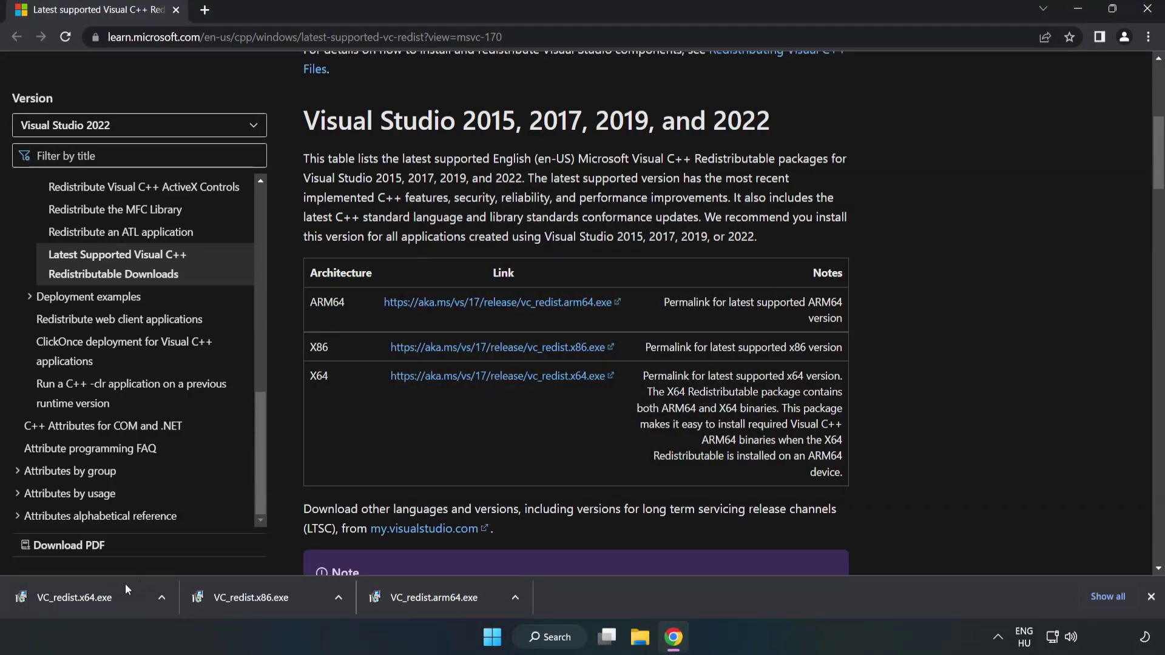
# Run VC_redist.x64.exe, agree to the license terms, install, and close the Setup Successful window
pyautogui.click(63, 593)
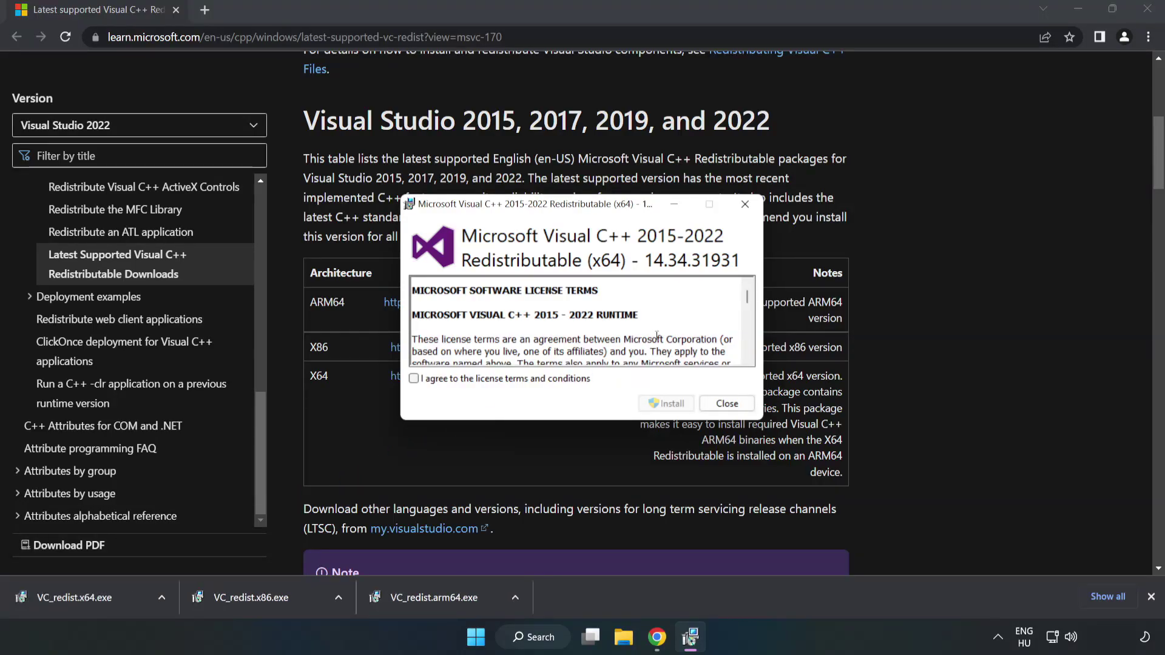
pyautogui.moveTo(747, 300); pyautogui.dragTo(749, 354)
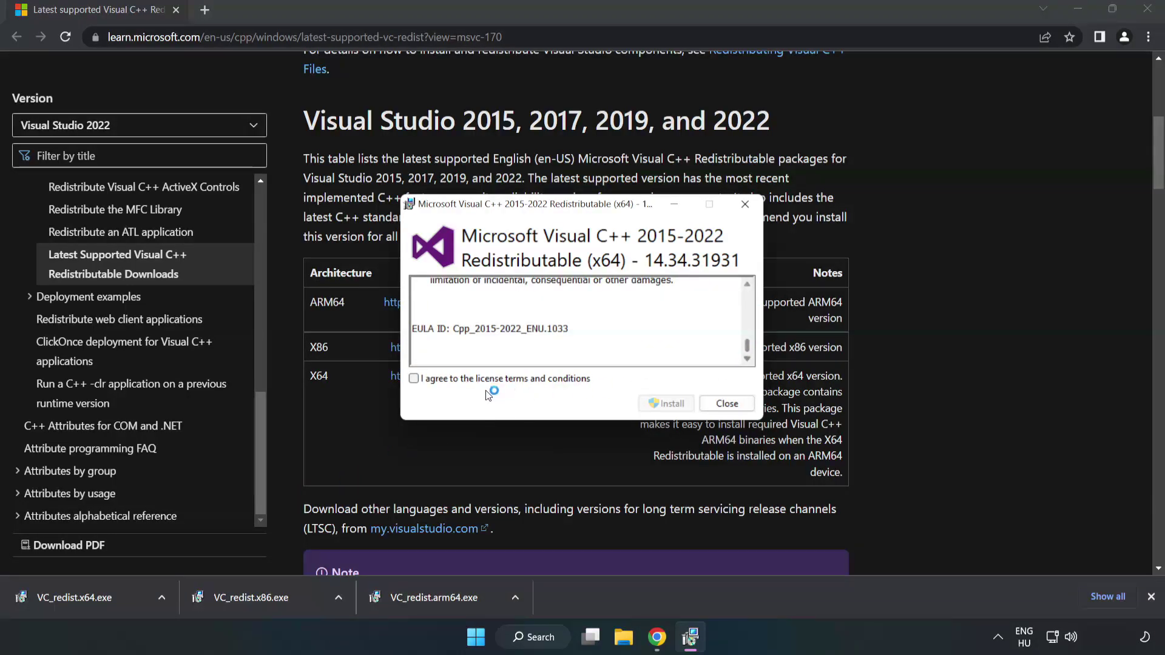
pyautogui.click(414, 378)
pyautogui.click(666, 403)
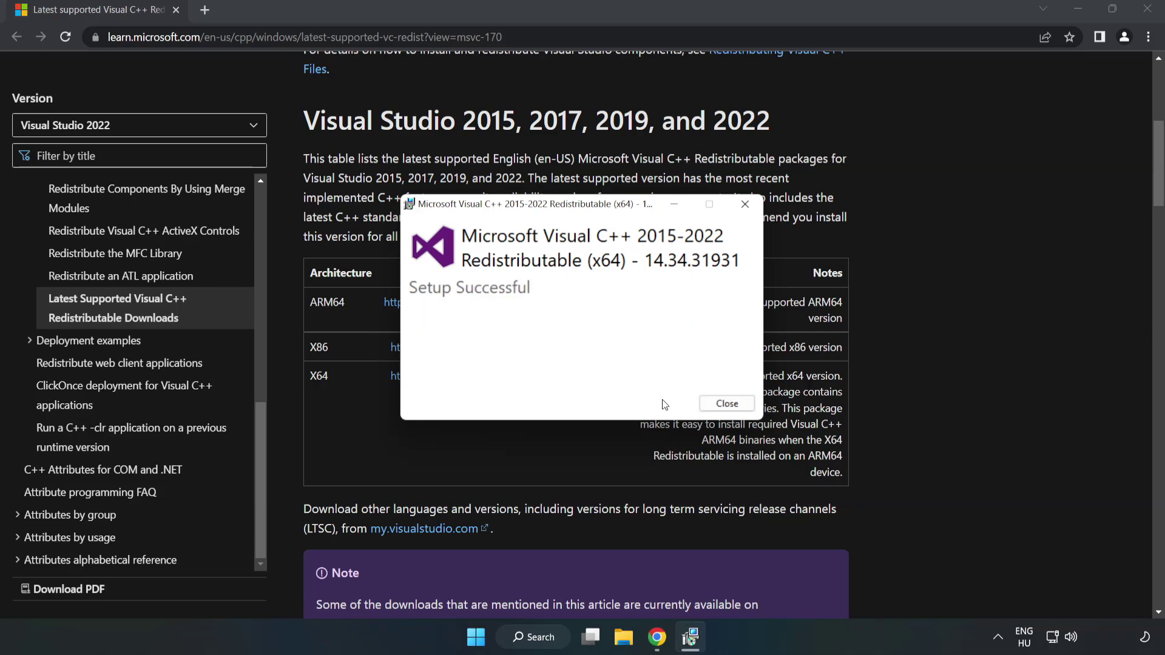
pyautogui.click(727, 404)
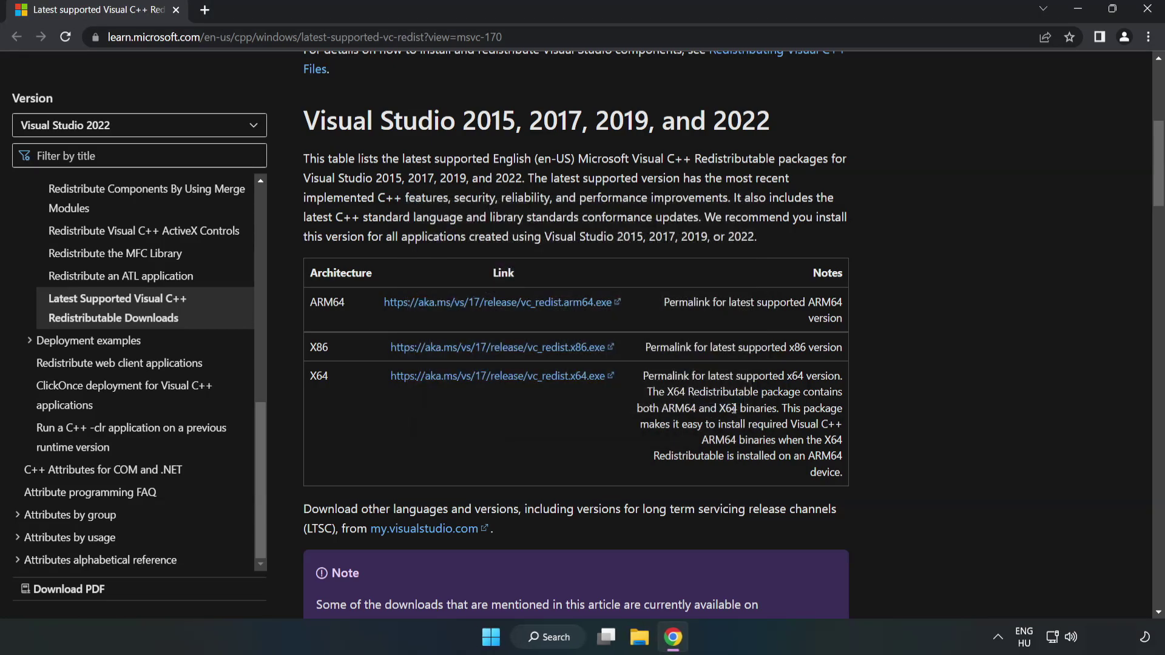
# Close Chrome and launch Command Prompt as administrator from a Windows search for cmd
pyautogui.click(1148, 14)
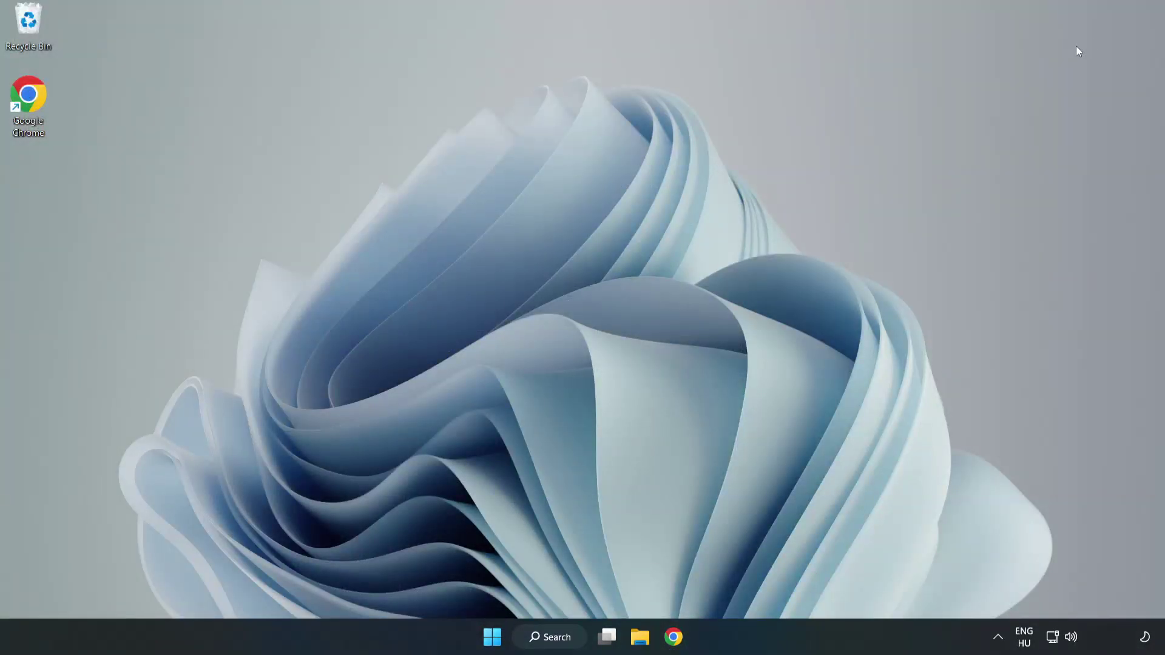
pyautogui.click(563, 637)
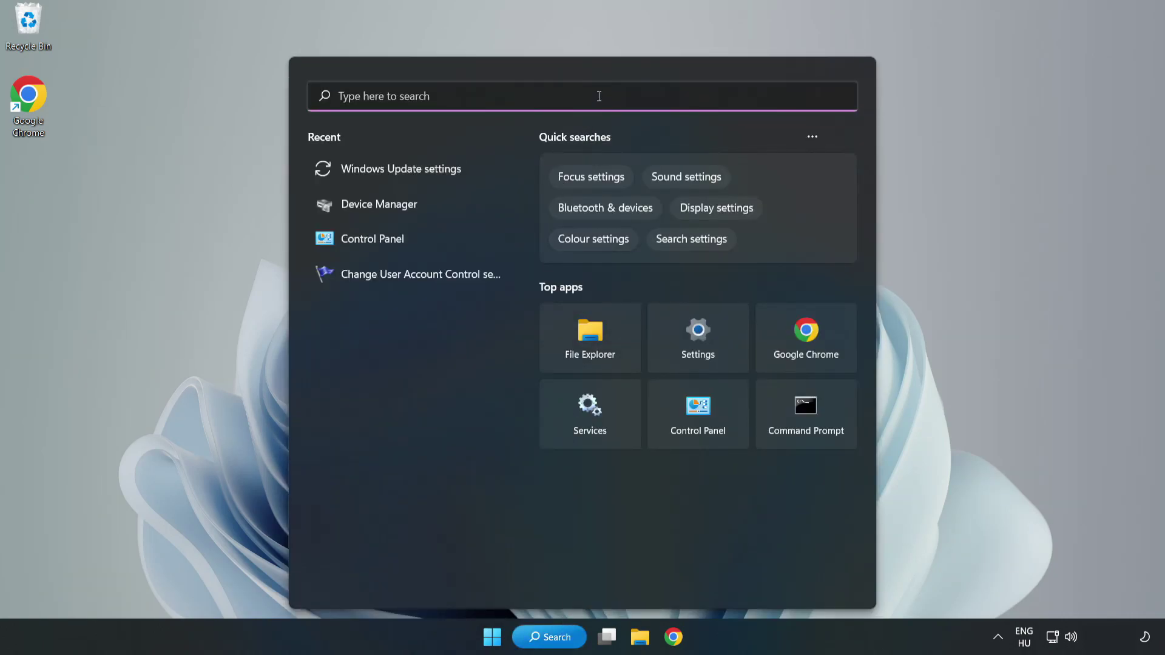
pyautogui.write('cmd')
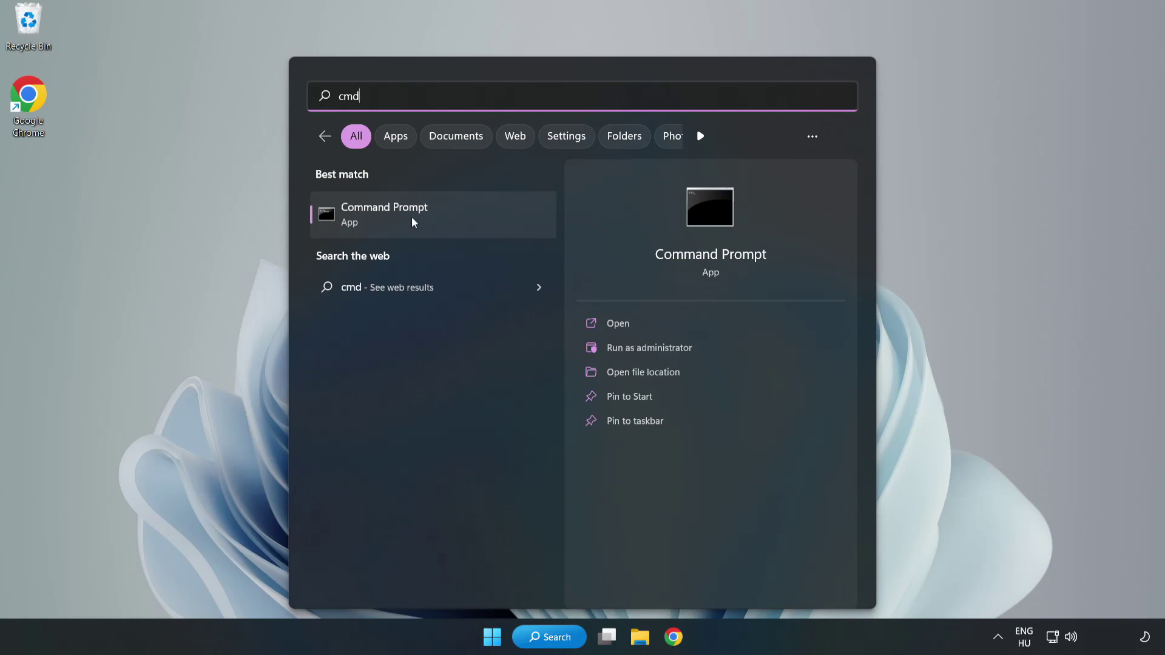
pyautogui.rightClick(457, 219)
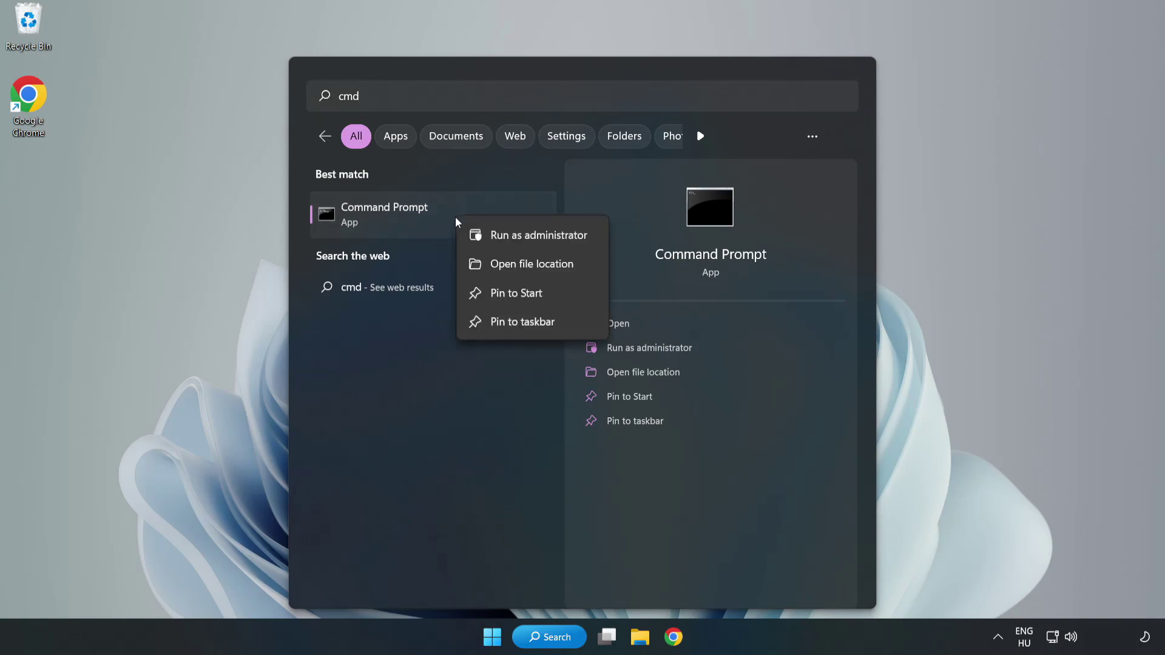
pyautogui.click(503, 237)
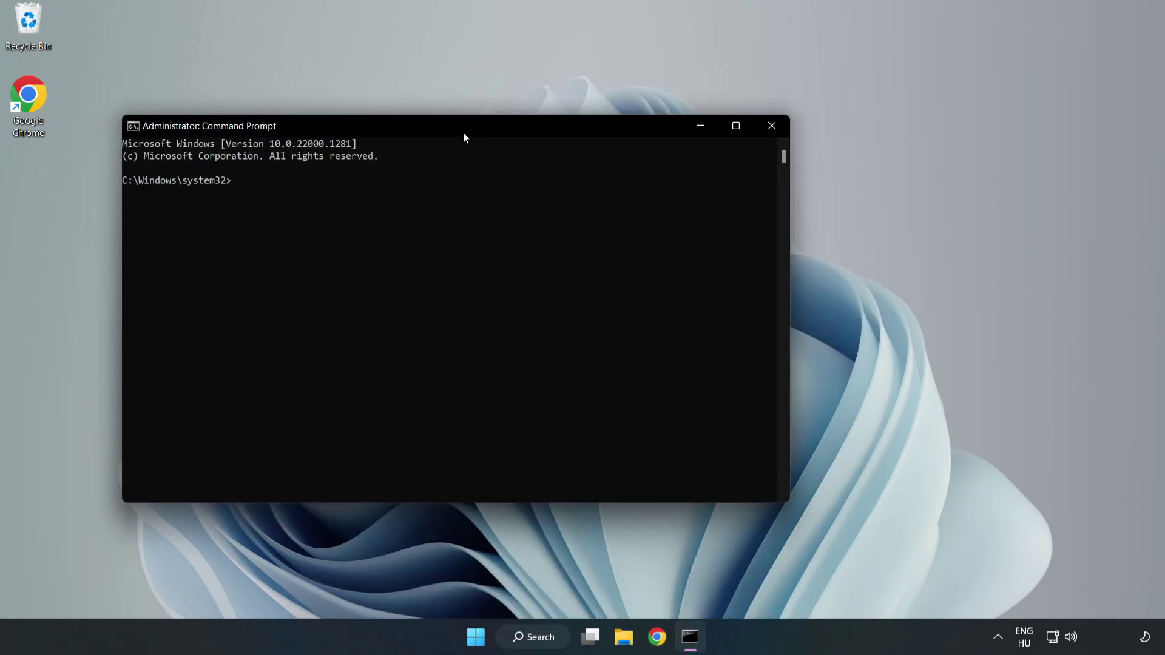
# Run sfc /scannow, then close Command Prompt once no integrity violations are reported
pyautogui.moveTo(464, 134); pyautogui.dragTo(592, 133)
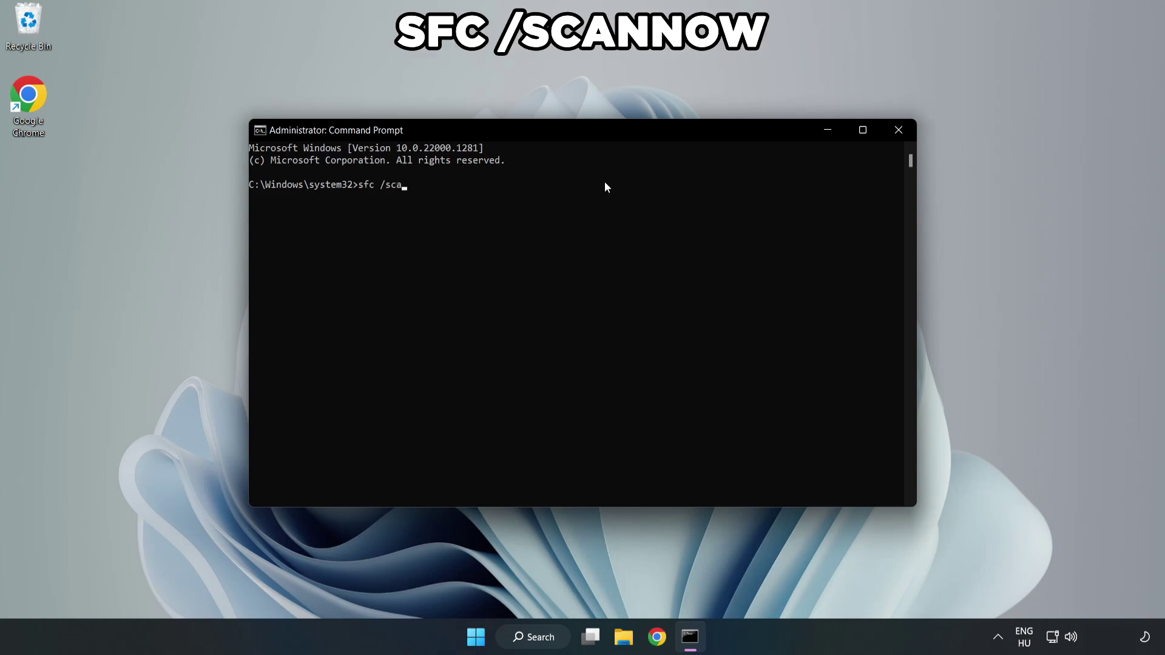
pyautogui.write('sfc /scannow')
pyautogui.press('Return')
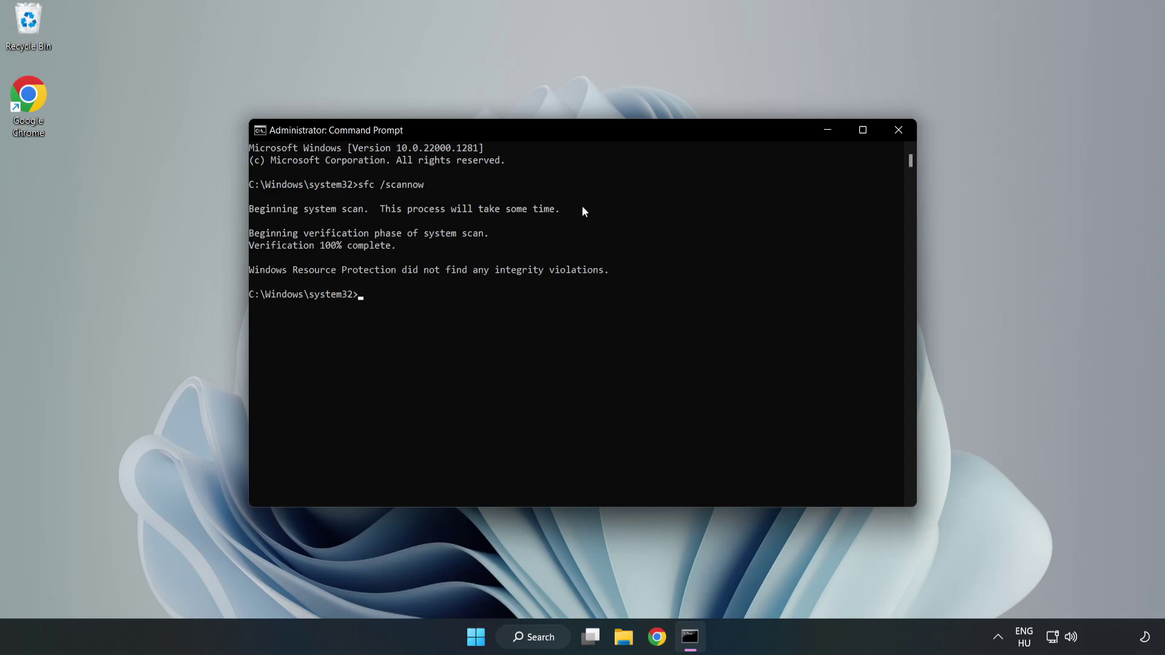
pyautogui.click(898, 131)
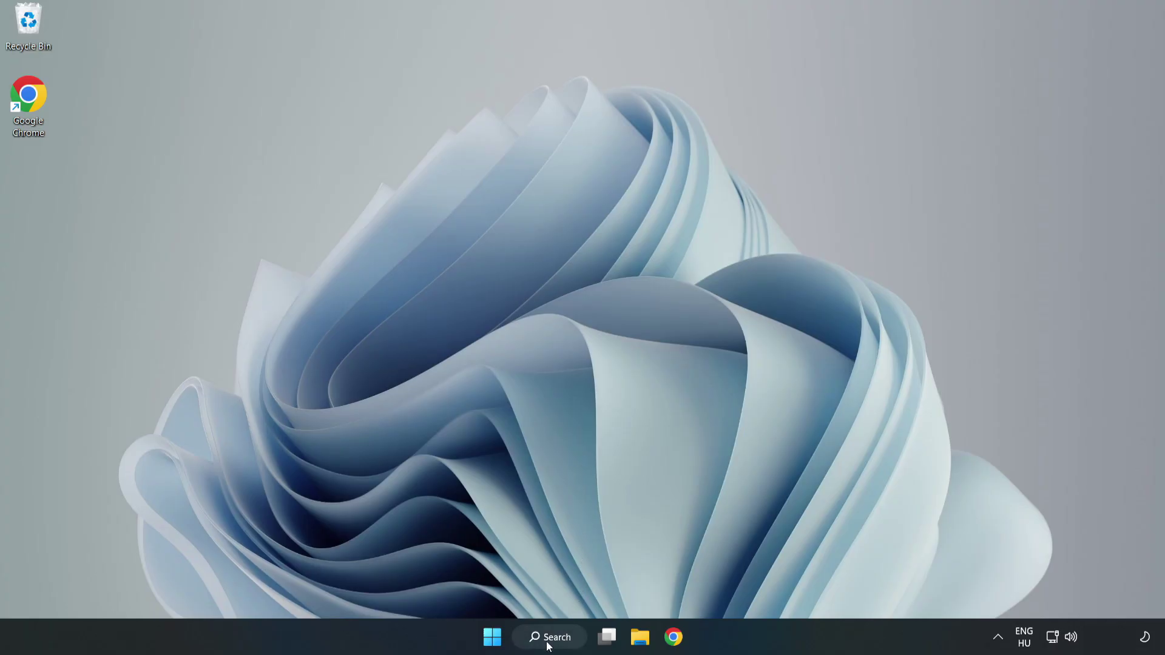
# Search Windows for 'security' and launch the Windows Security app
pyautogui.click(548, 645)
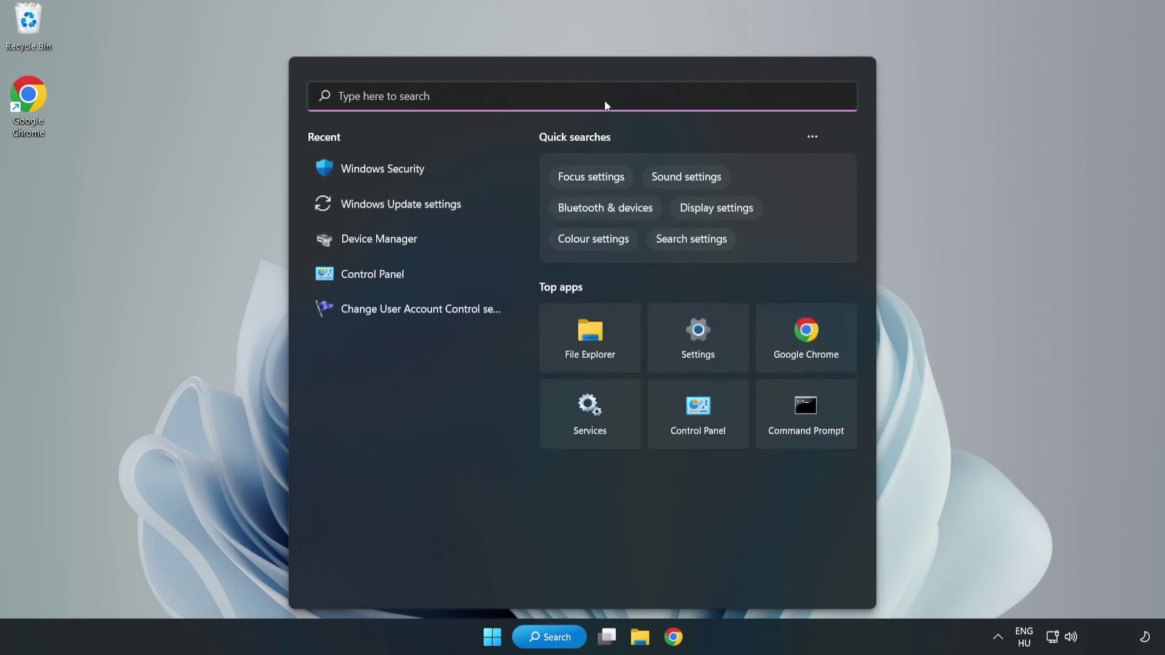
pyautogui.write('securit')
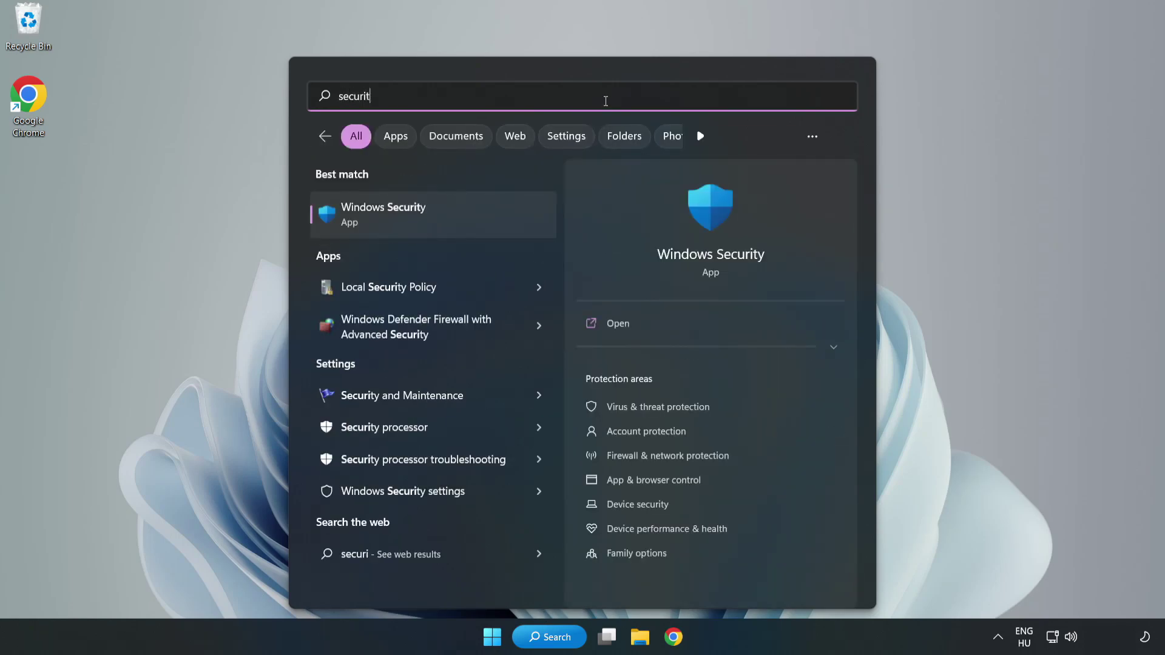
pyautogui.write('y')
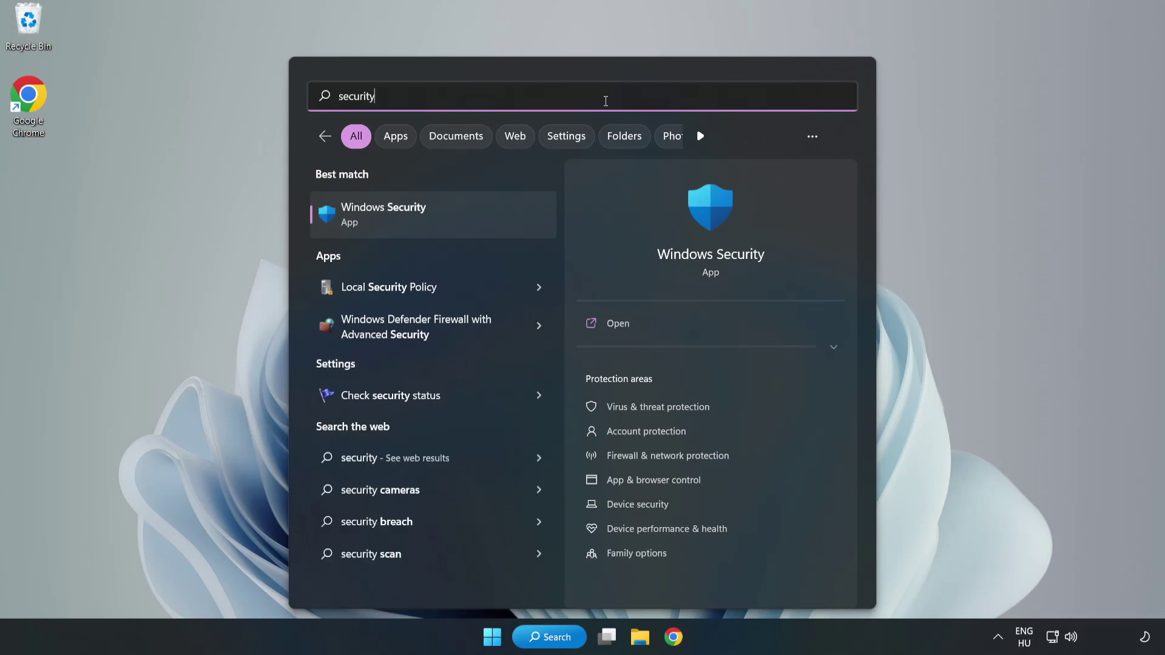
pyautogui.click(422, 226)
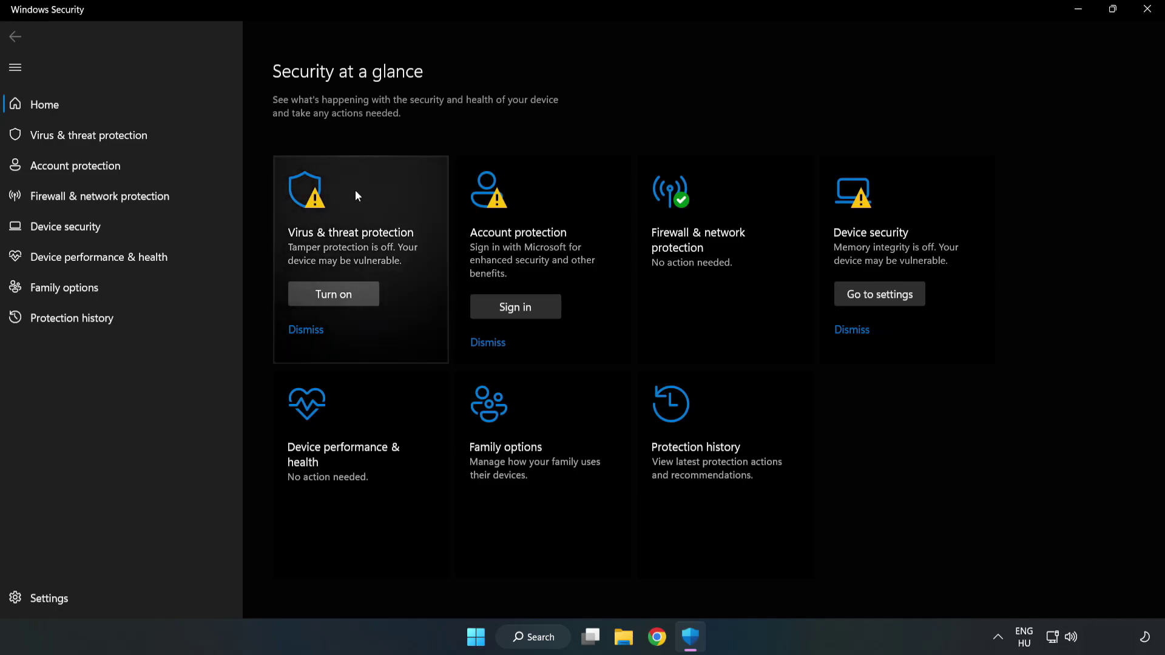
# Go to Virus & threat protection, open its Manage settings page and scroll toward Exclusions
pyautogui.click(76, 140)
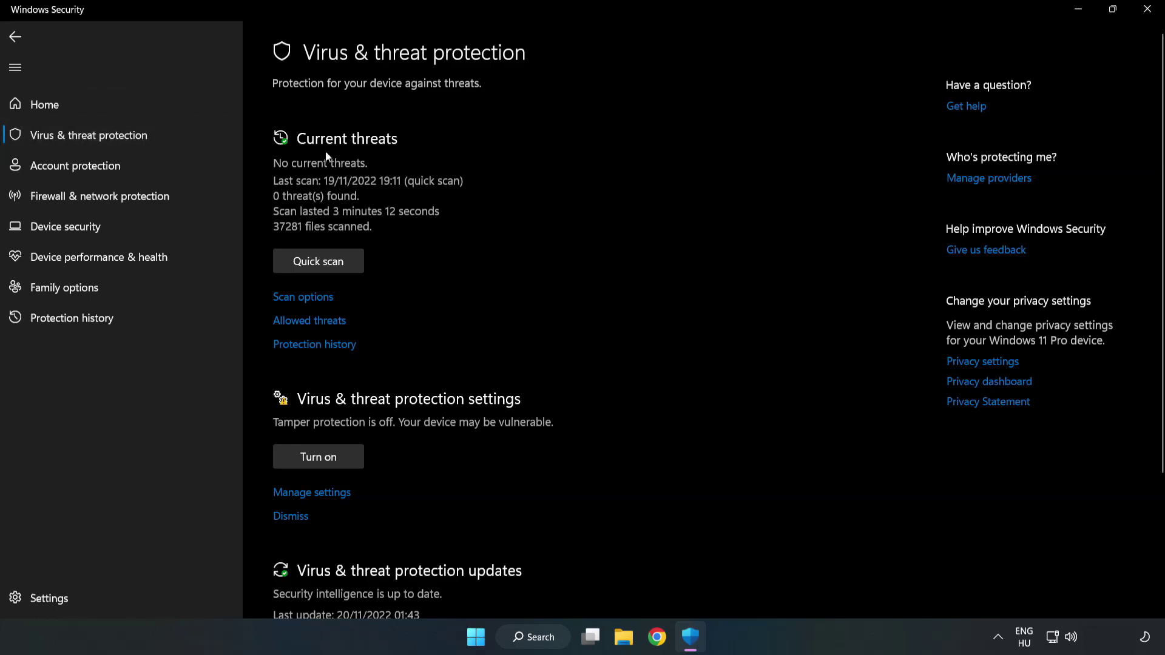
pyautogui.scroll(-2, 607, 235)
pyautogui.scroll(-1, 607, 235)
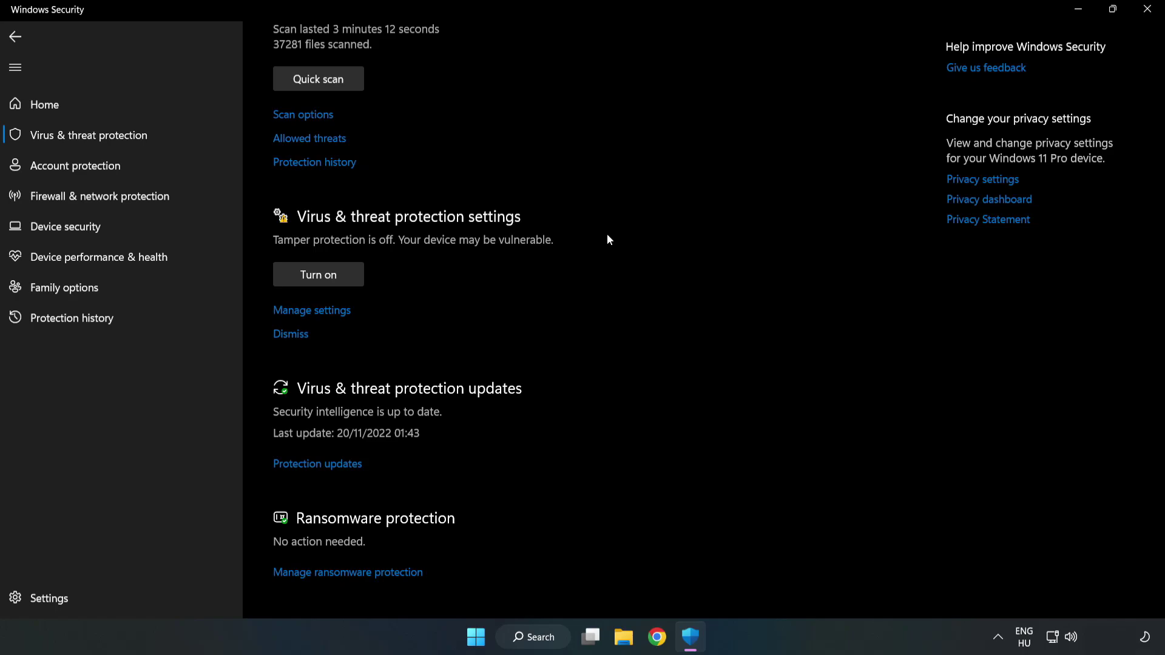
pyautogui.click(318, 312)
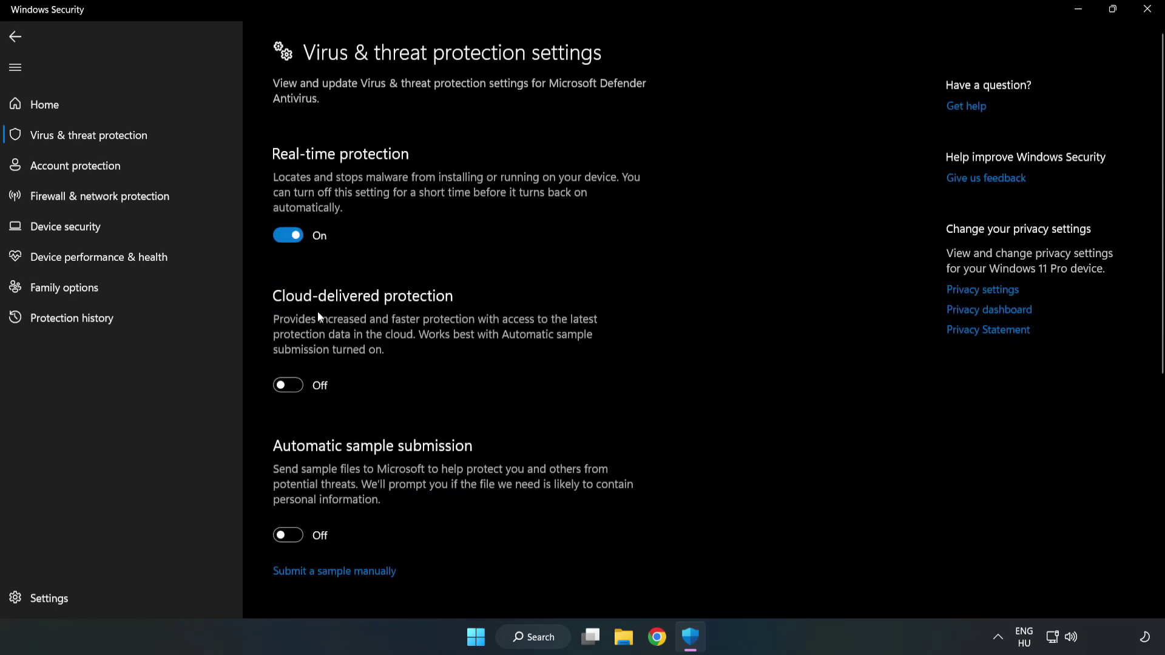
pyautogui.scroll(-5, 741, 305)
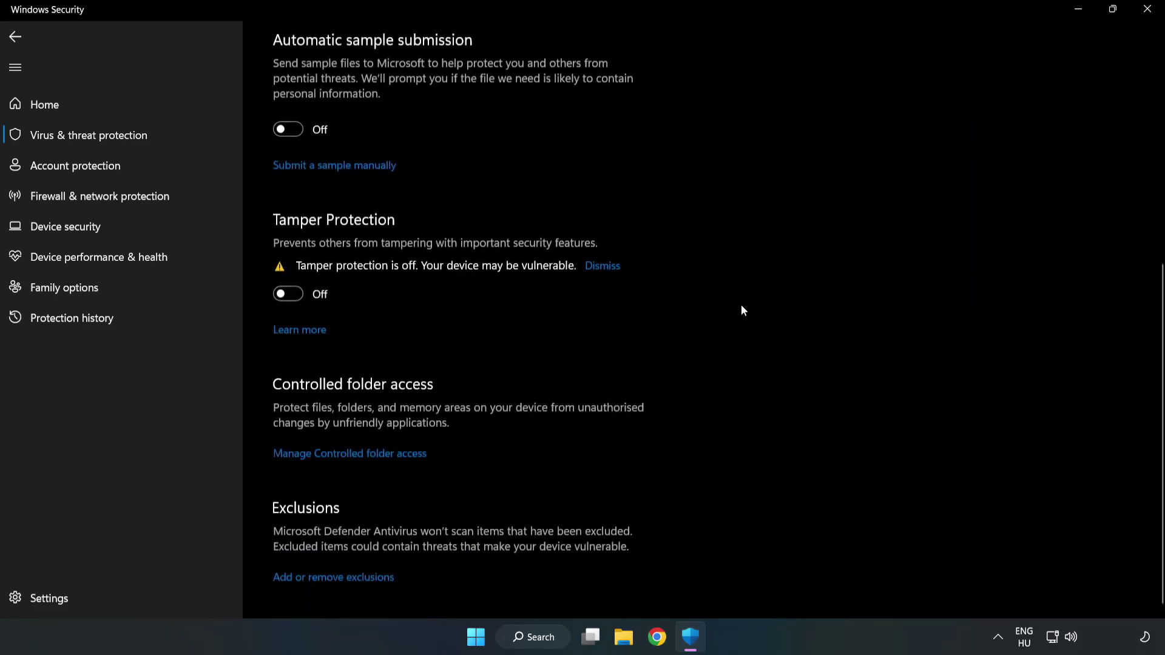
# Add a File exclusion using the shortcut in C:\Program Files (x86)\NOT WORKING APP
pyautogui.click(343, 574)
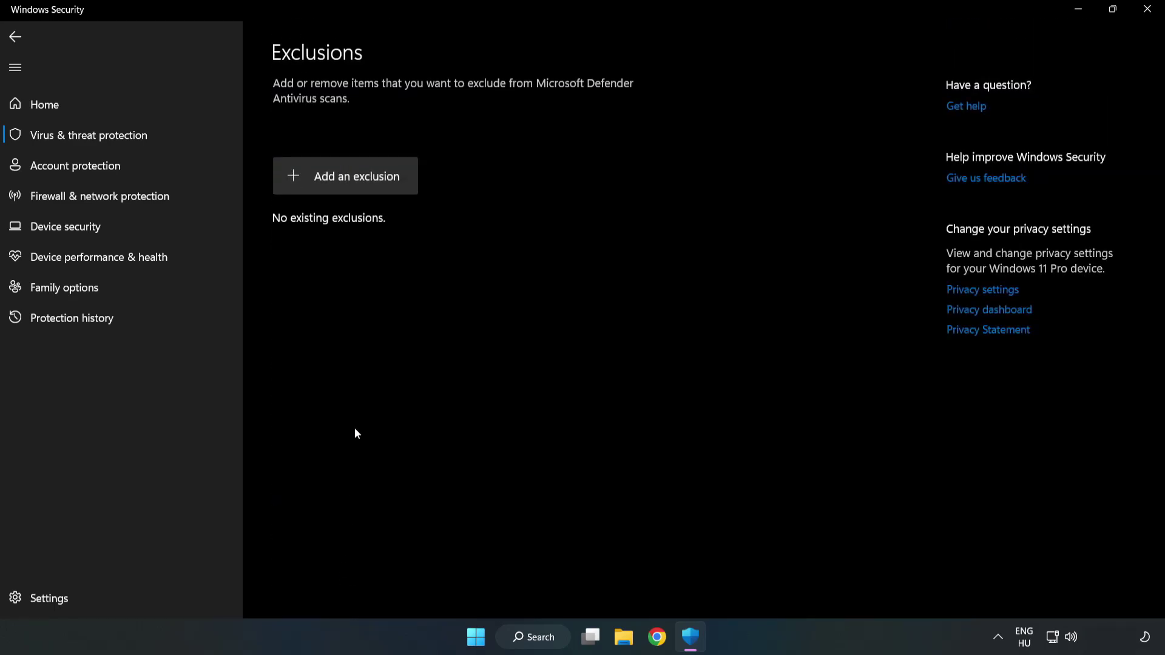
pyautogui.click(357, 182)
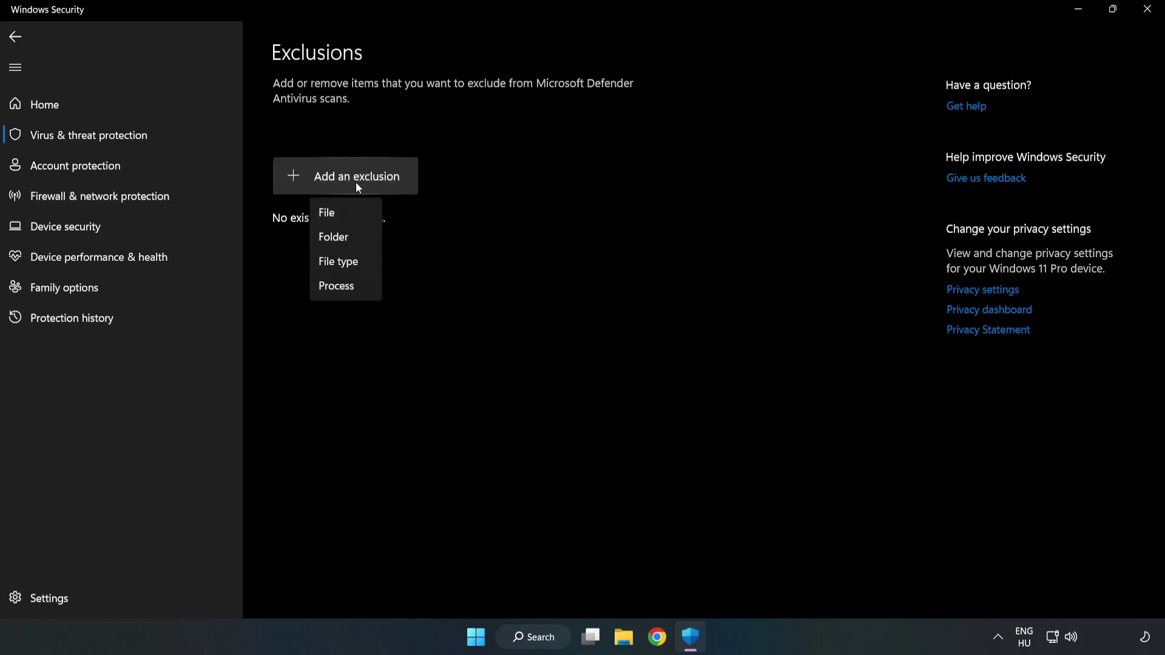
pyautogui.click(332, 213)
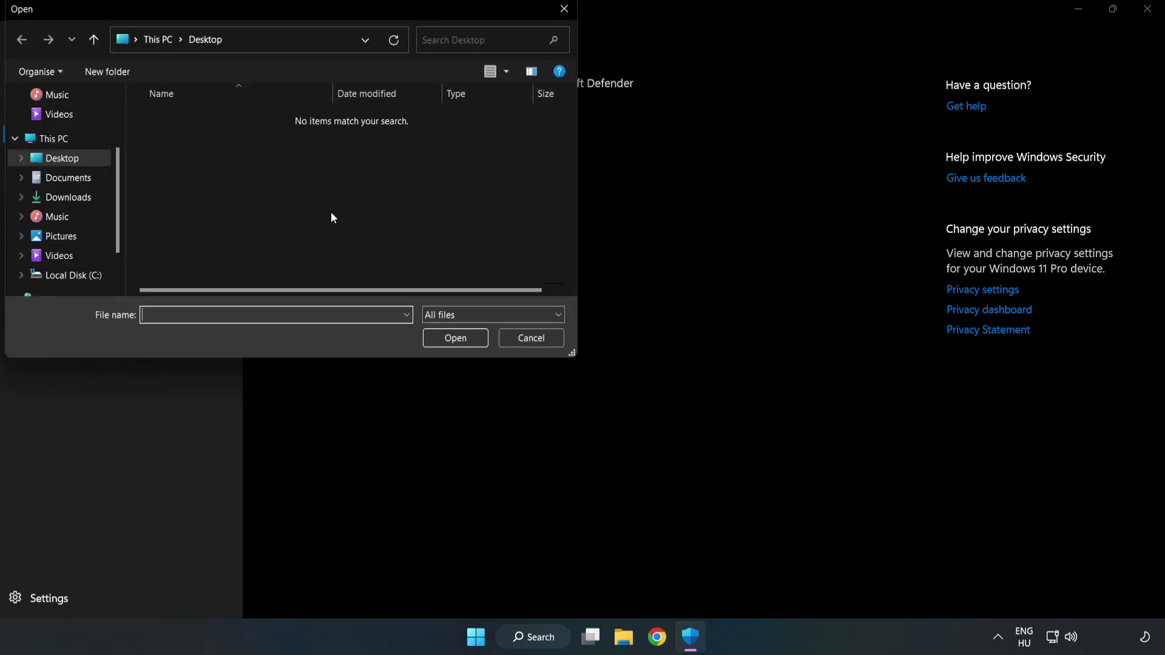
pyautogui.moveTo(315, 11); pyautogui.dragTo(536, 129)
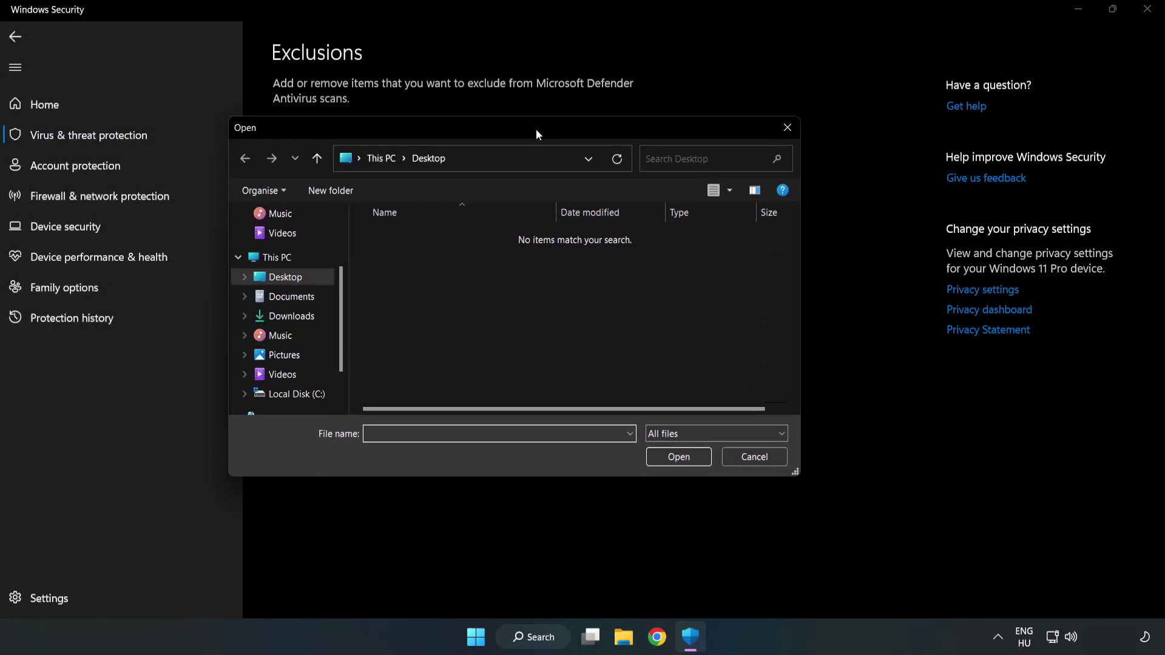
pyautogui.click(299, 395)
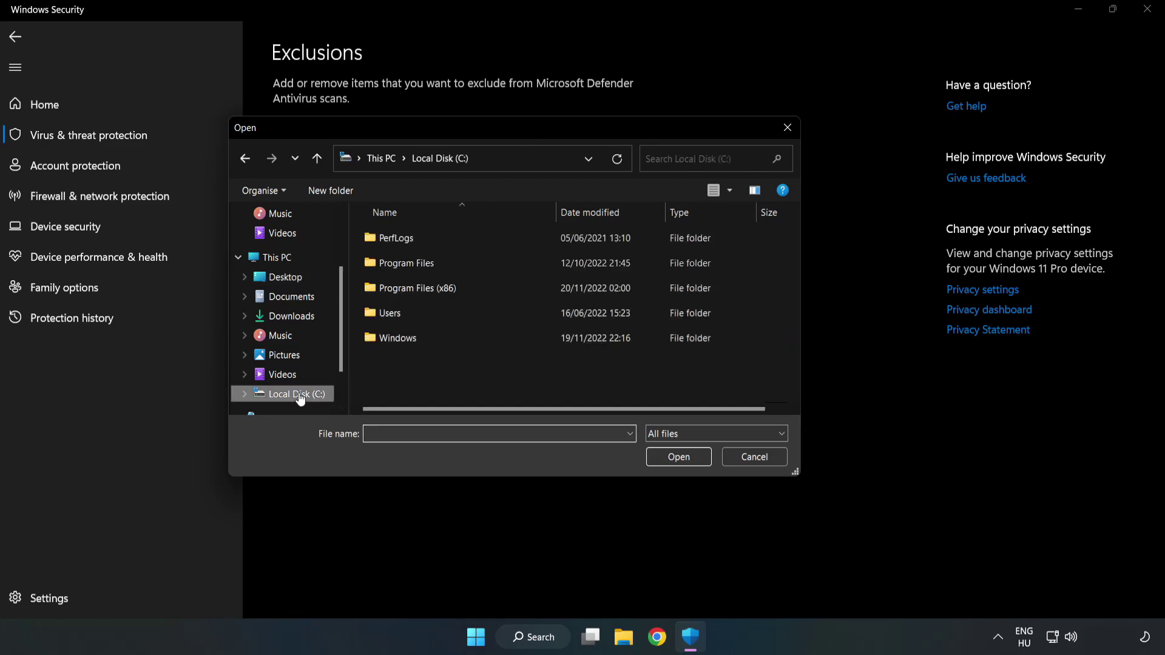
pyautogui.doubleClick(458, 289)
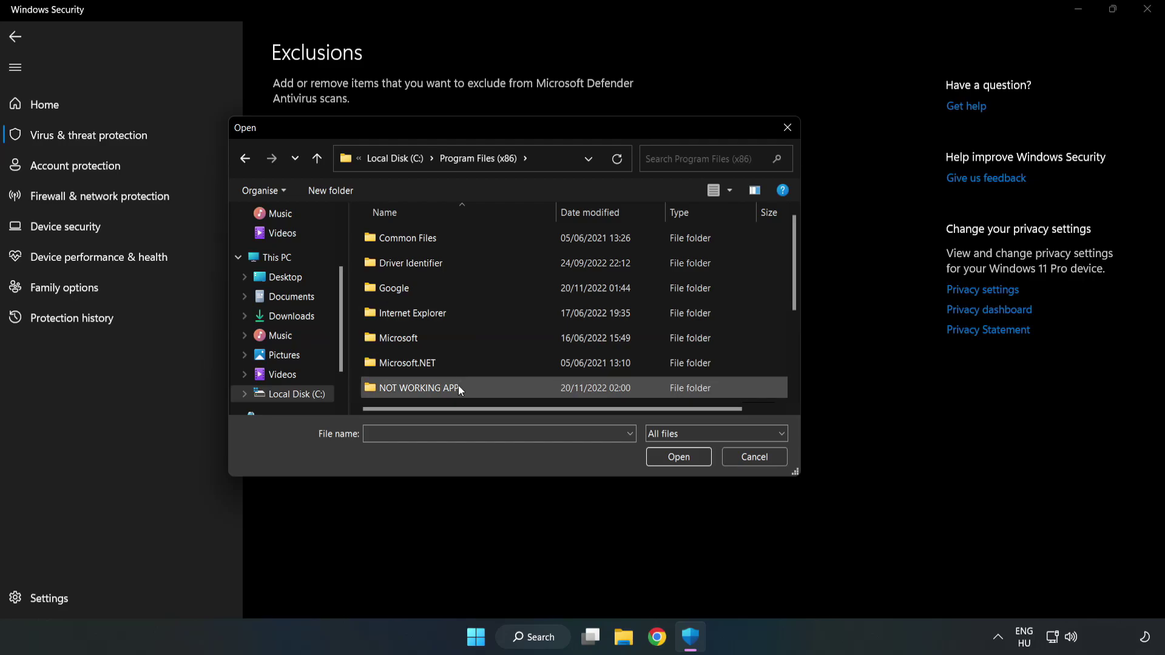
pyautogui.doubleClick(457, 386)
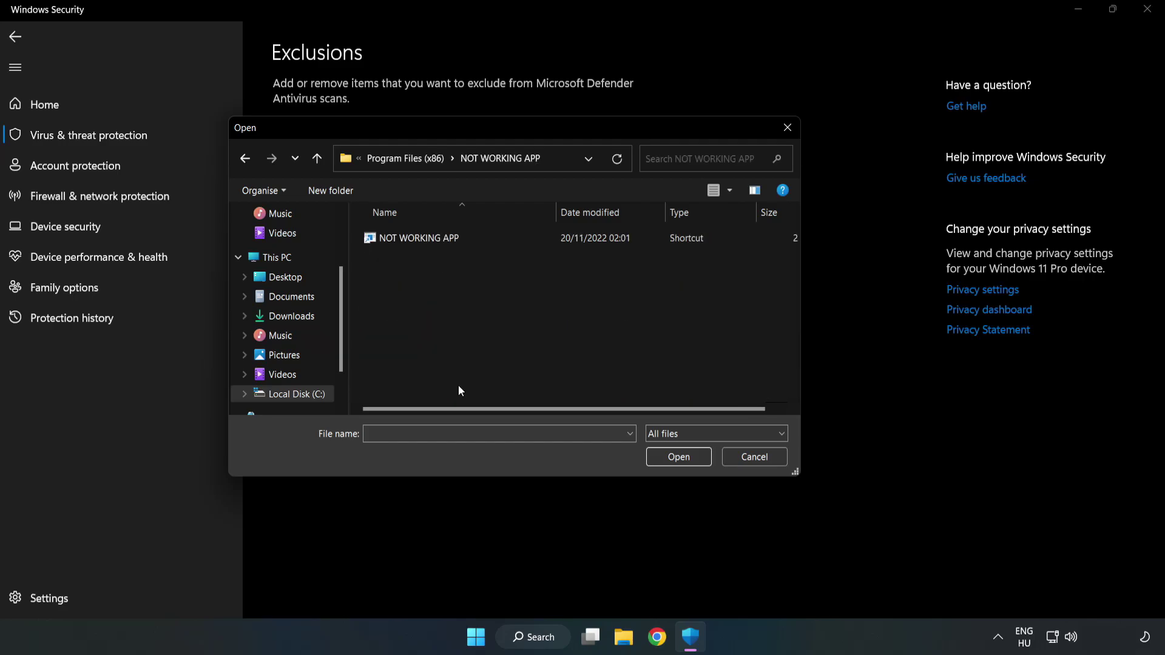
pyautogui.click(410, 237)
pyautogui.click(672, 461)
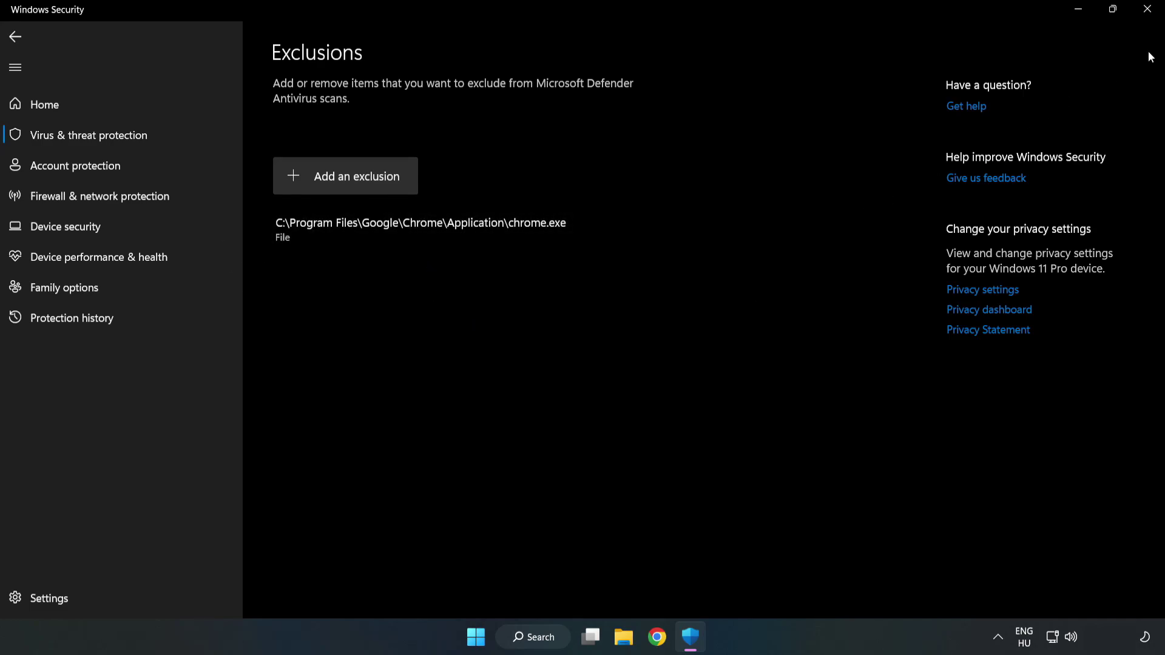
# Close Windows Security and bring up the Start menu's power options to restart
pyautogui.click(1146, 15)
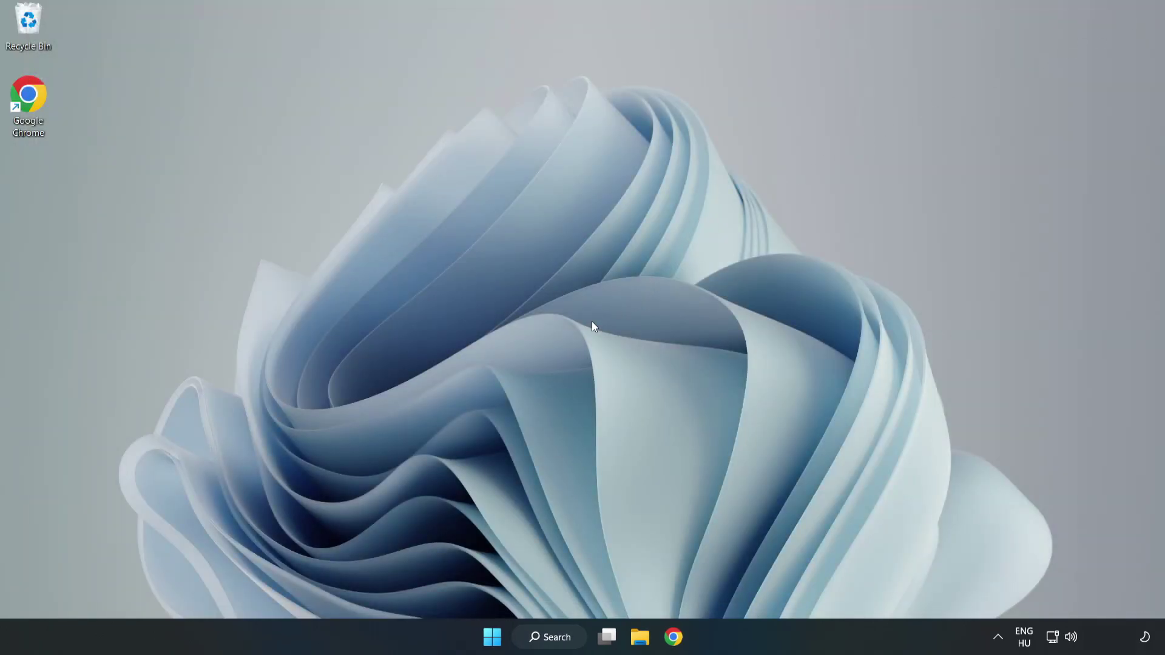
pyautogui.click(492, 637)
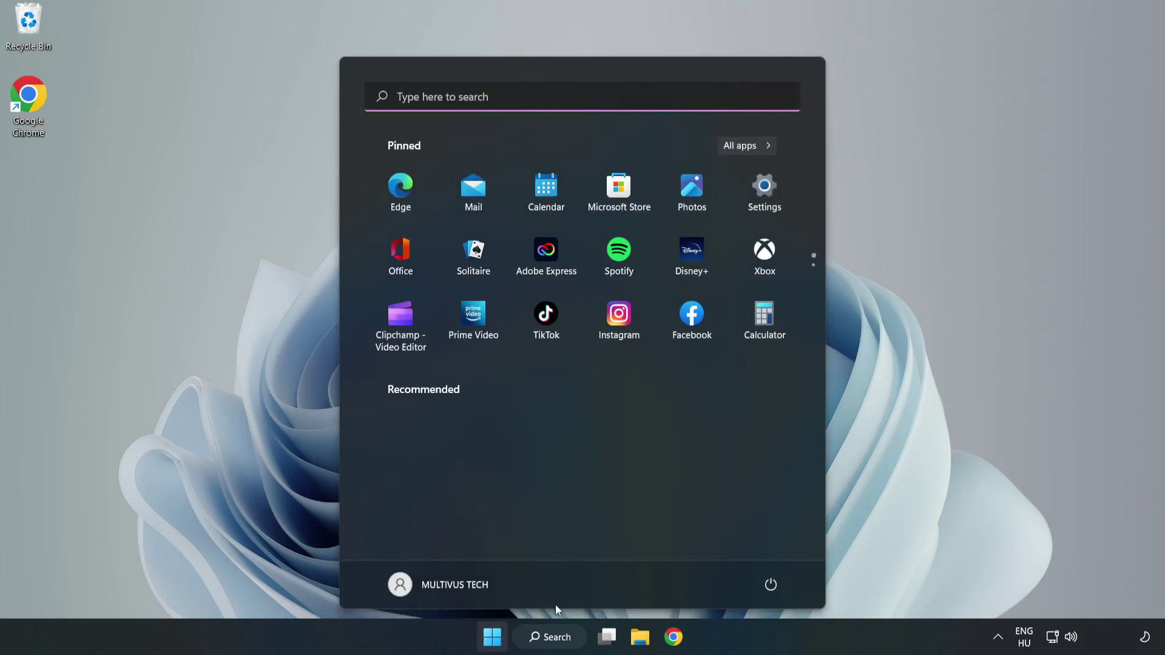
pyautogui.click(772, 584)
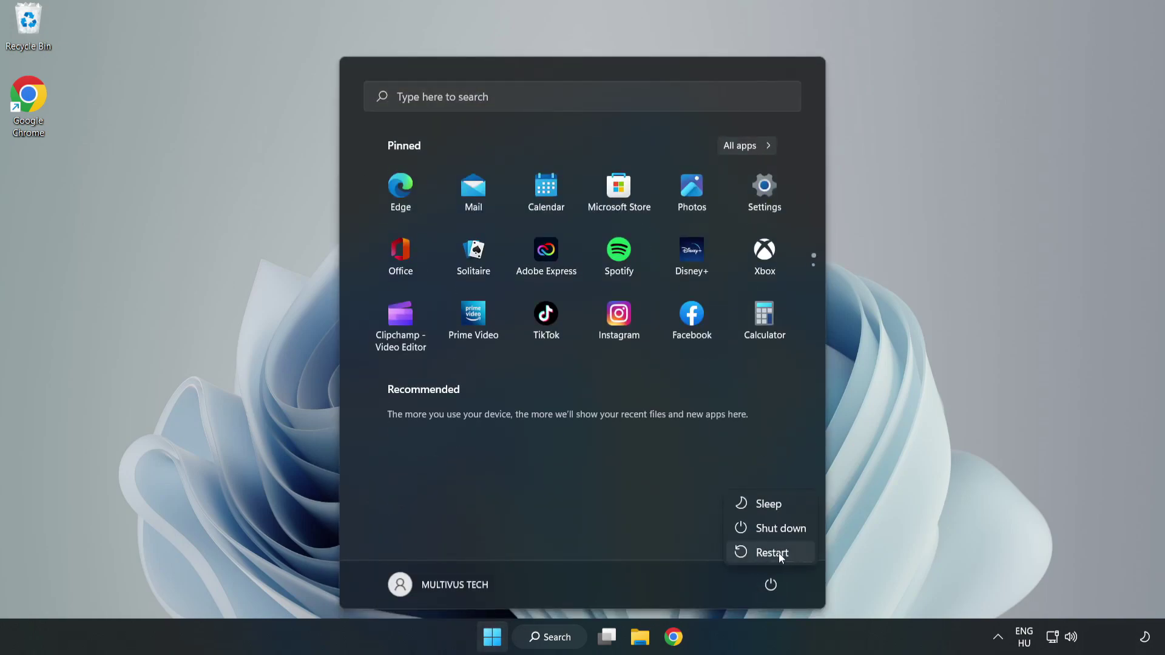